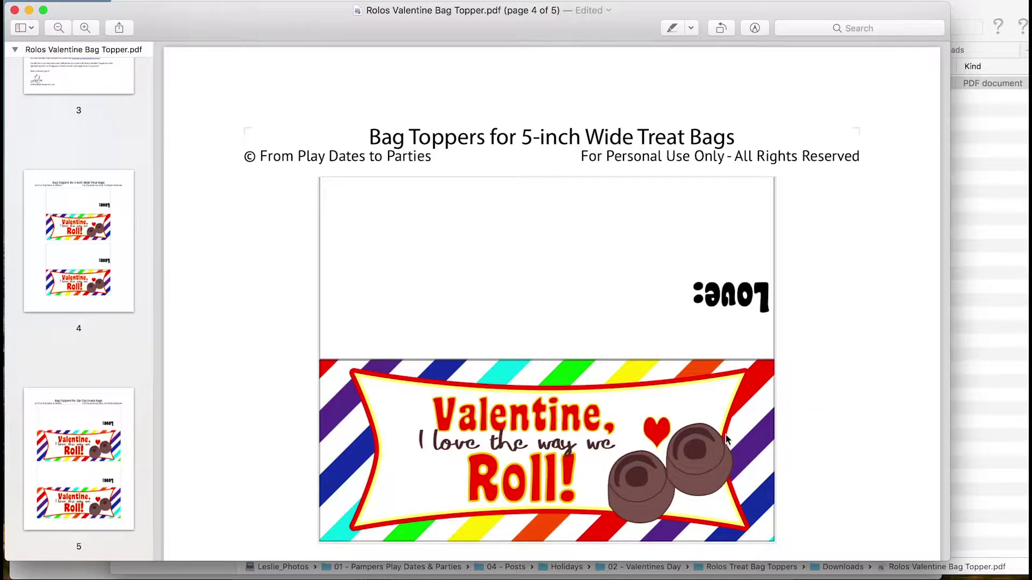
Step: Scroll through the Rolos Valentine Bag Topper.pdf pages in Preview, then close the document
{"action": "scroll", "coordinate": [528, 477], "scroll_direction": "down", "scroll_amount": 1}
{"action": "scroll", "coordinate": [528, 477], "scroll_direction": "up", "scroll_amount": 1}
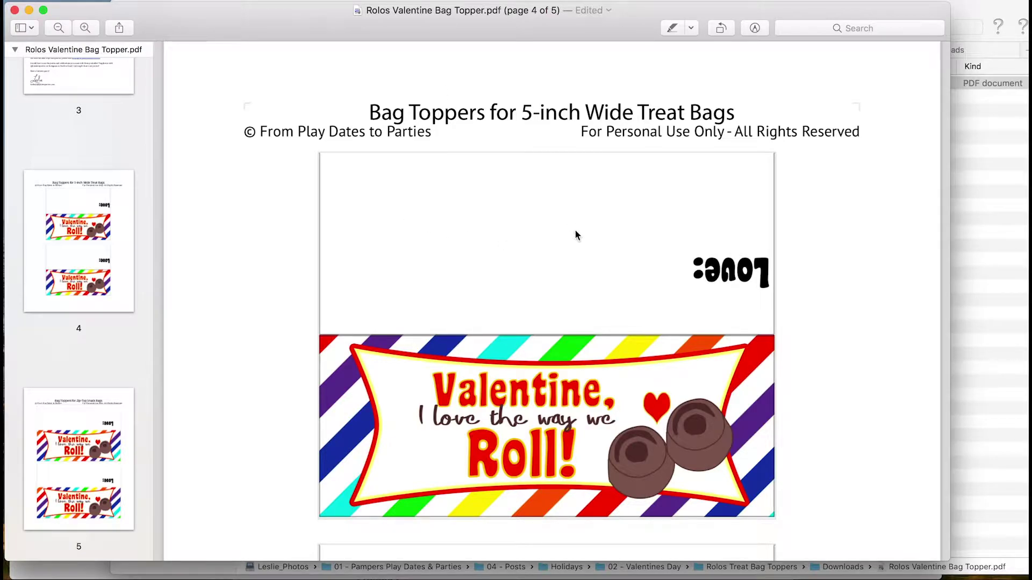
{"action": "scroll", "coordinate": [624, 284], "scroll_direction": "up", "scroll_amount": 20}
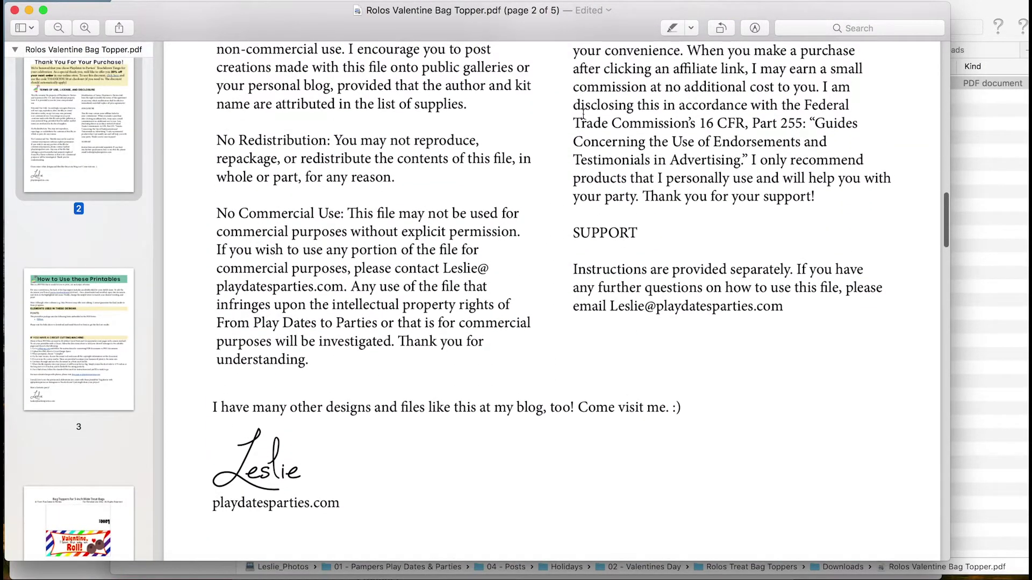
{"action": "scroll", "coordinate": [583, 115], "scroll_direction": "up", "scroll_amount": 15}
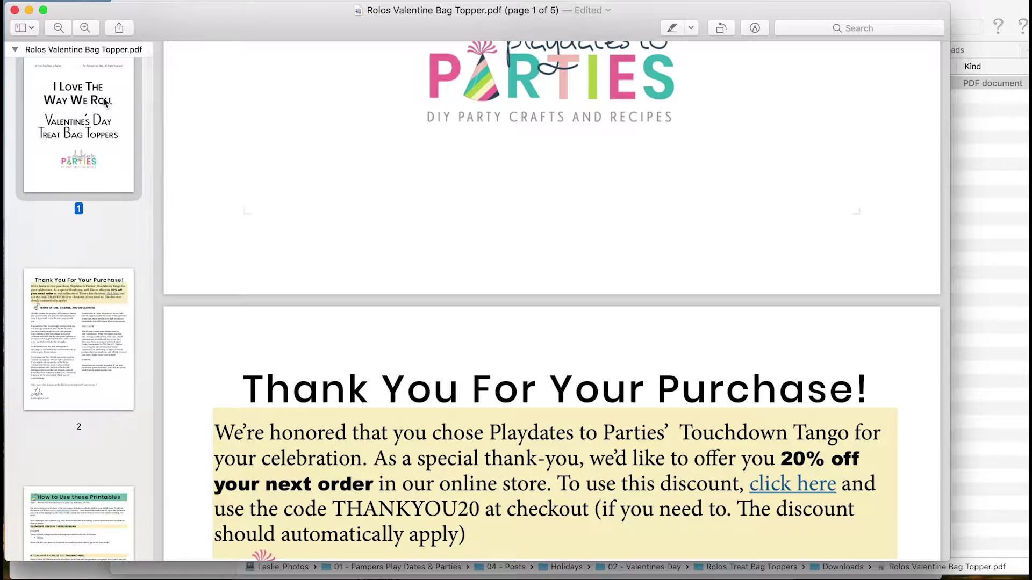
{"action": "scroll", "coordinate": [103, 99], "scroll_direction": "up", "scroll_amount": 2}
{"action": "scroll", "coordinate": [395, 180], "scroll_direction": "up", "scroll_amount": 10}
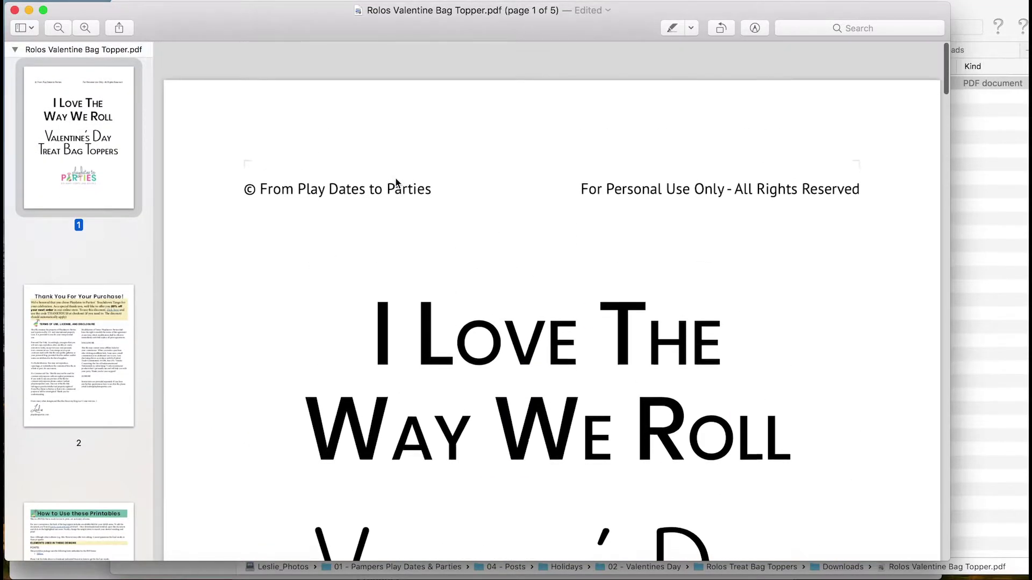
{"action": "scroll", "coordinate": [396, 183], "scroll_direction": "down", "scroll_amount": 20}
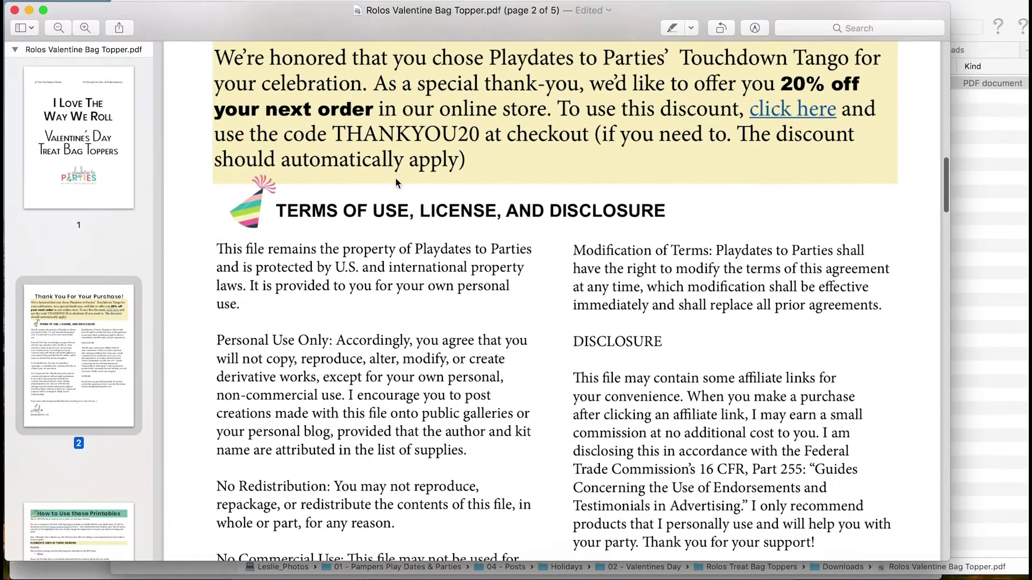
{"action": "scroll", "coordinate": [396, 183], "scroll_direction": "down", "scroll_amount": 15}
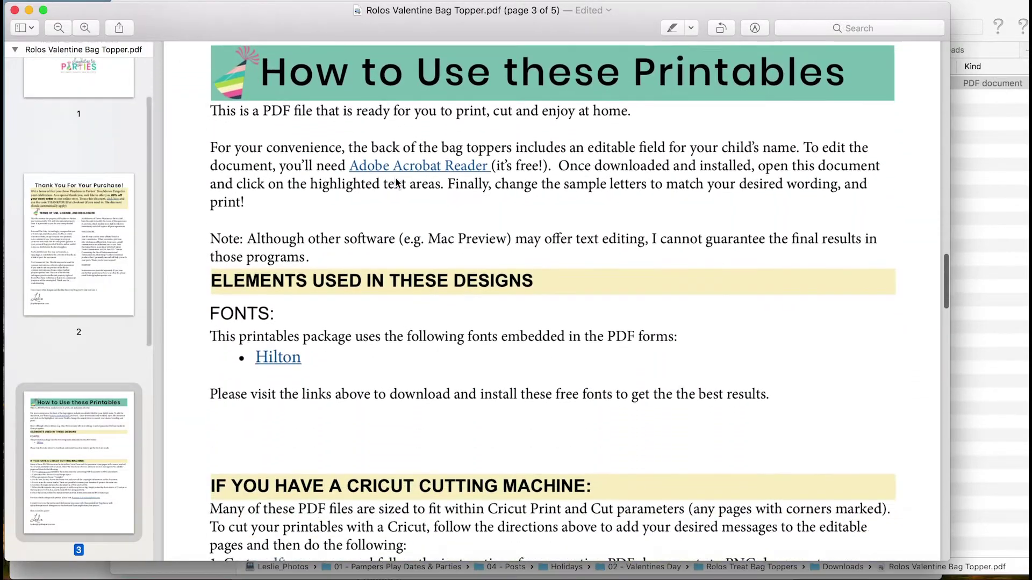
{"action": "scroll", "coordinate": [395, 183], "scroll_direction": "up", "scroll_amount": 20}
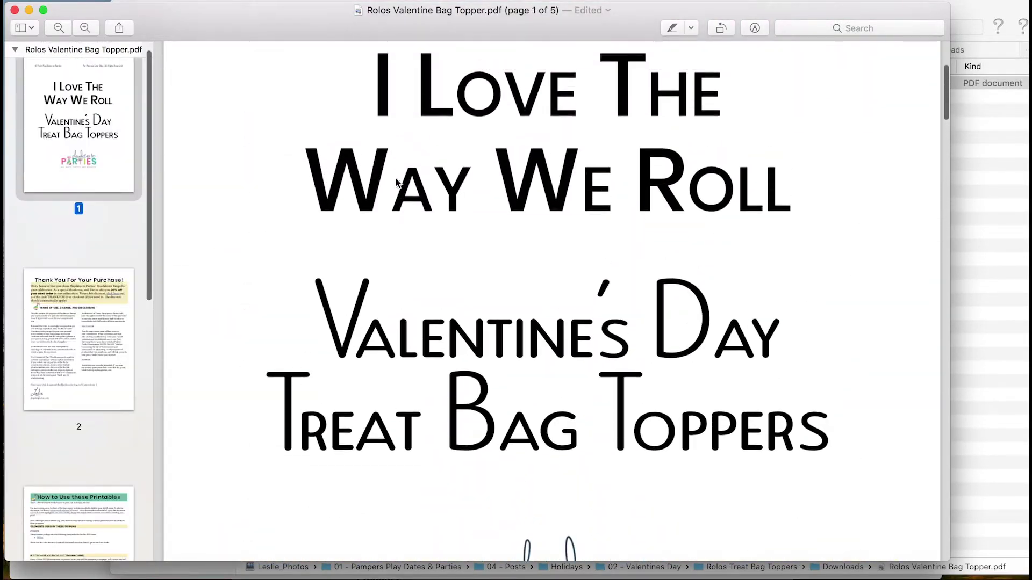
{"action": "scroll", "coordinate": [396, 183], "scroll_direction": "down", "scroll_amount": 8}
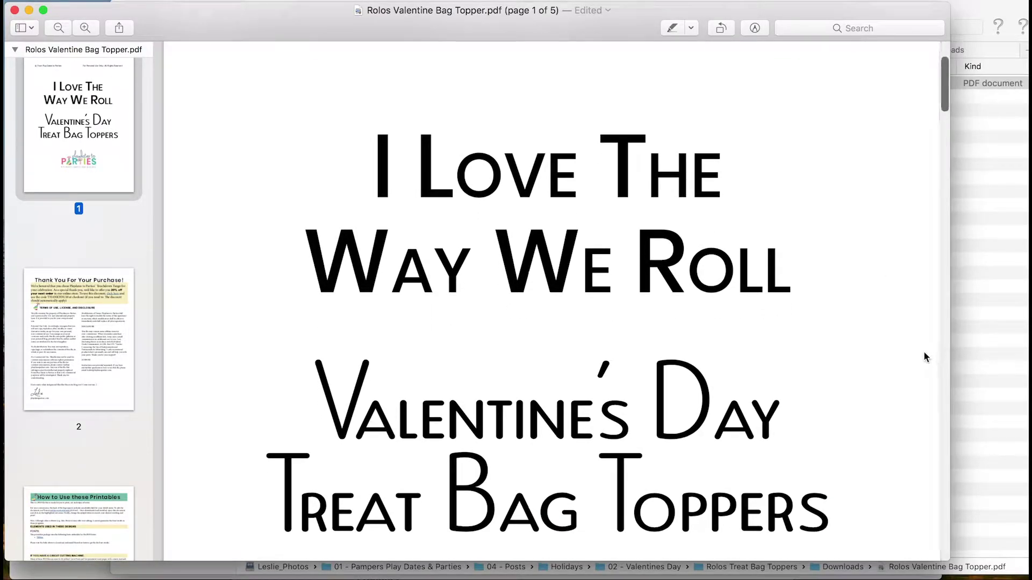
{"action": "key", "text": "super+w"}
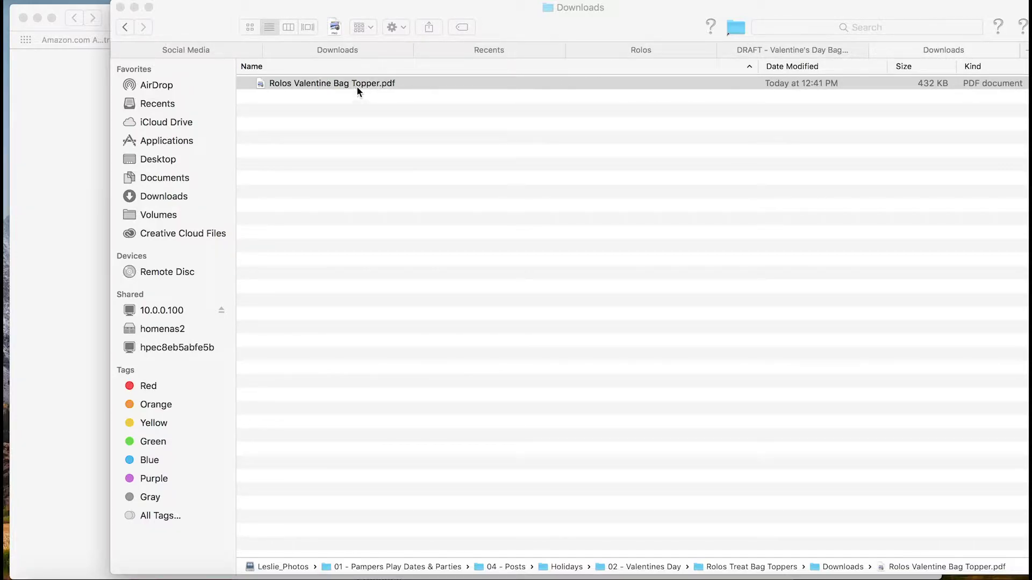
Step: Select Rolos Valentine Bag Topper.pdf (432 KB) in the Downloads list
{"action": "left_click", "coordinate": [309, 84]}
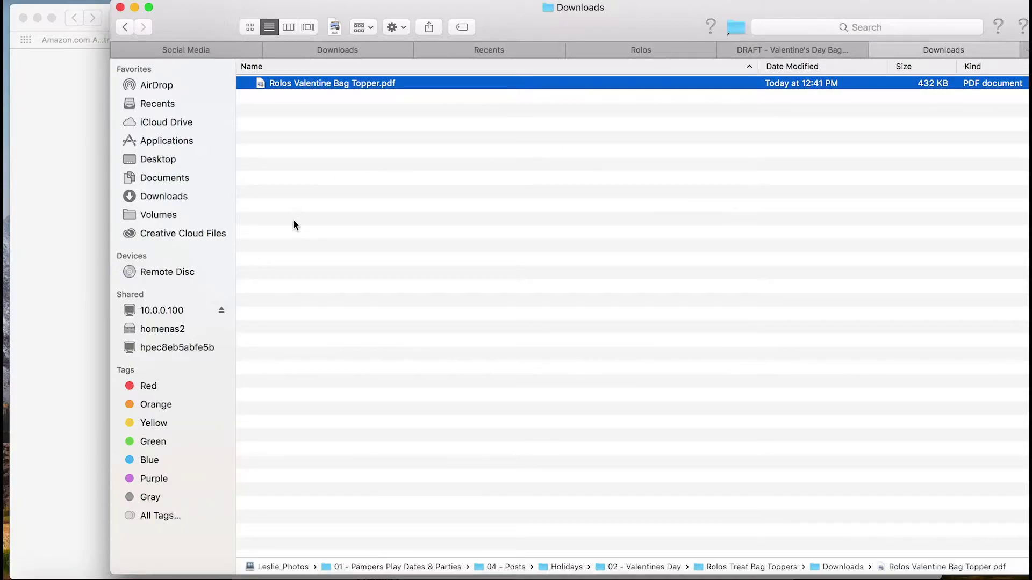
Step: Bring Safari forward and go to pdf2png.com
{"action": "left_click", "coordinate": [67, 404]}
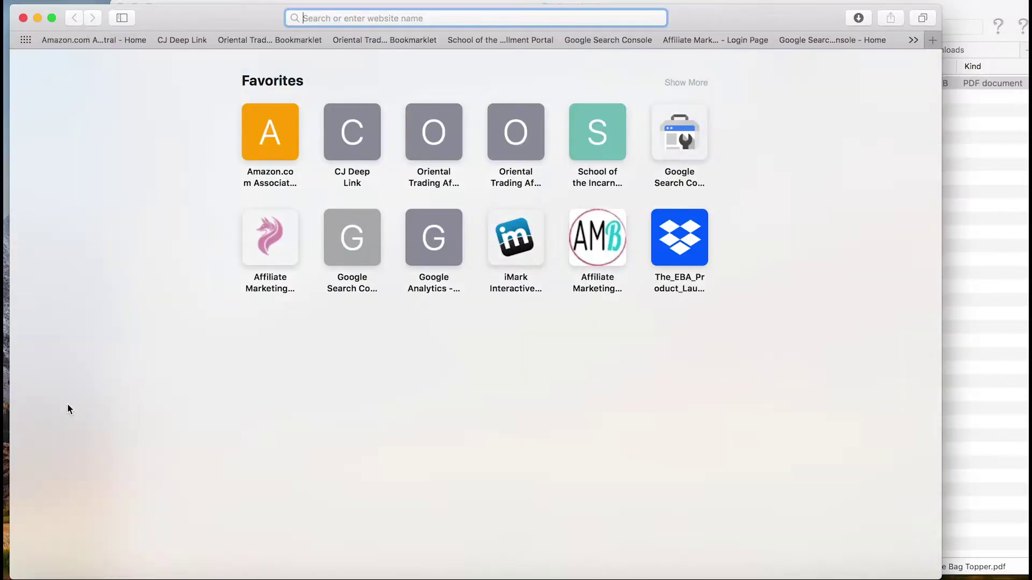
{"action": "type", "text": "pd"}
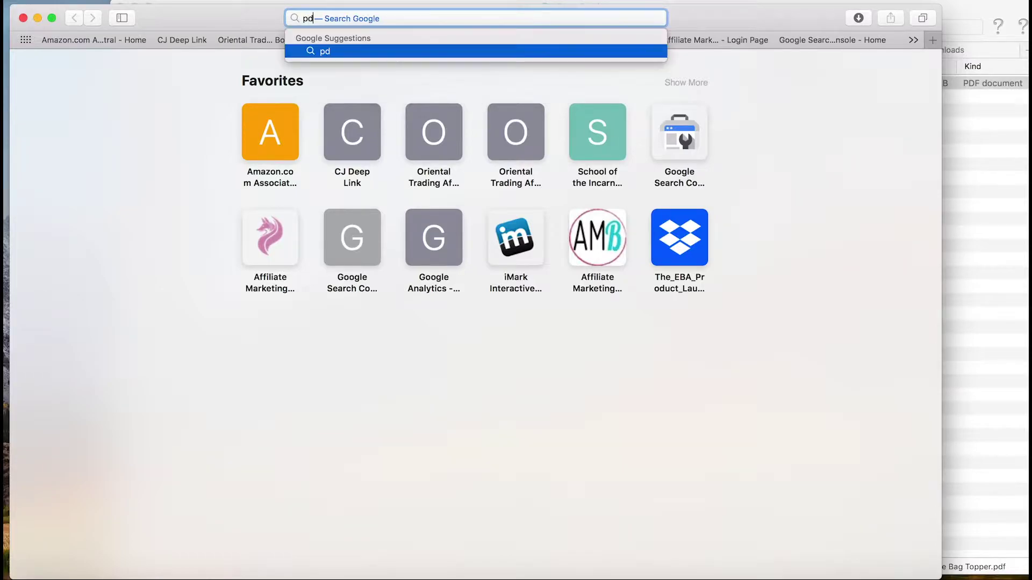
{"action": "type", "text": "f2pn"}
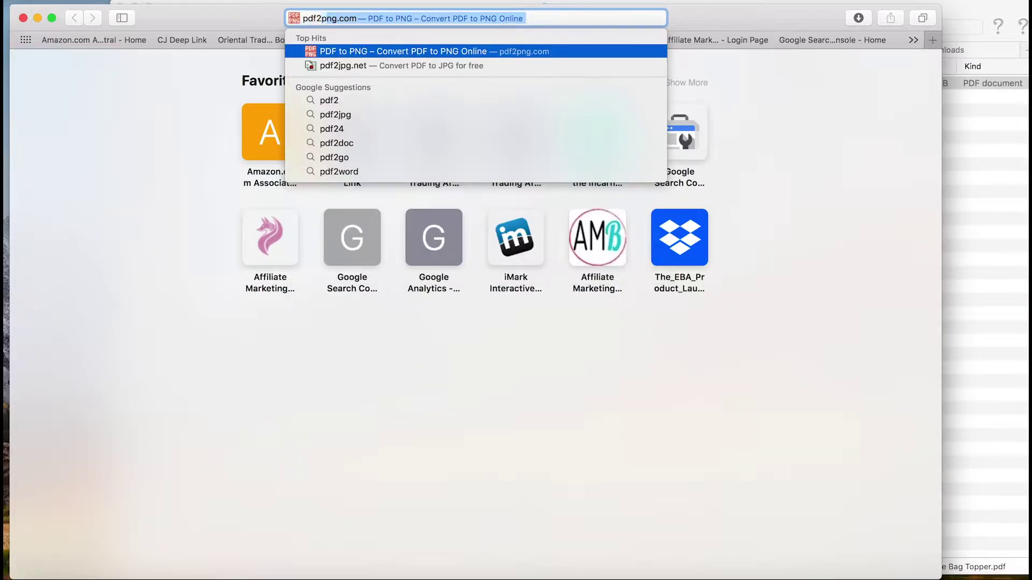
{"action": "type", "text": "g.co"}
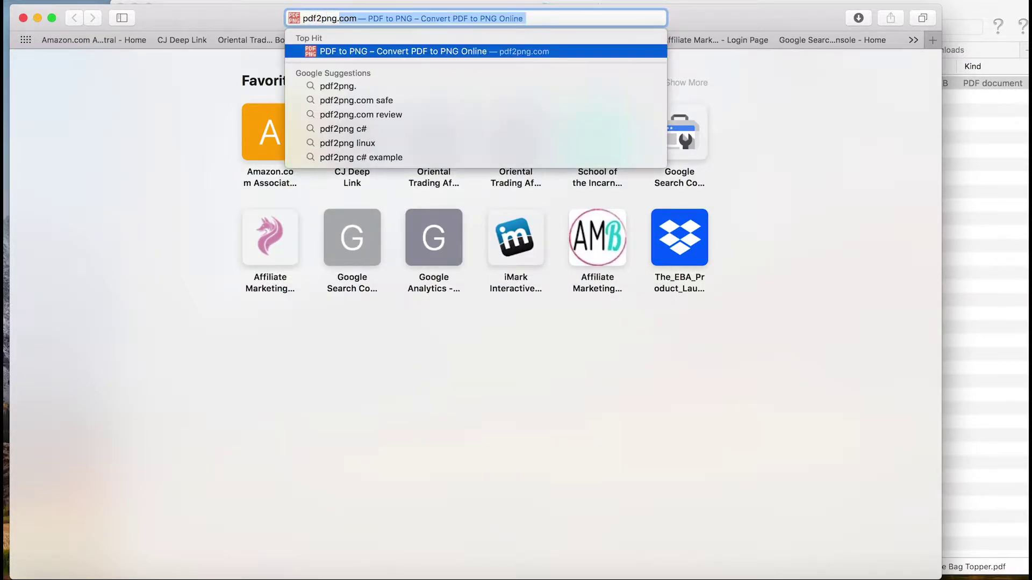
{"action": "type", "text": "m"}
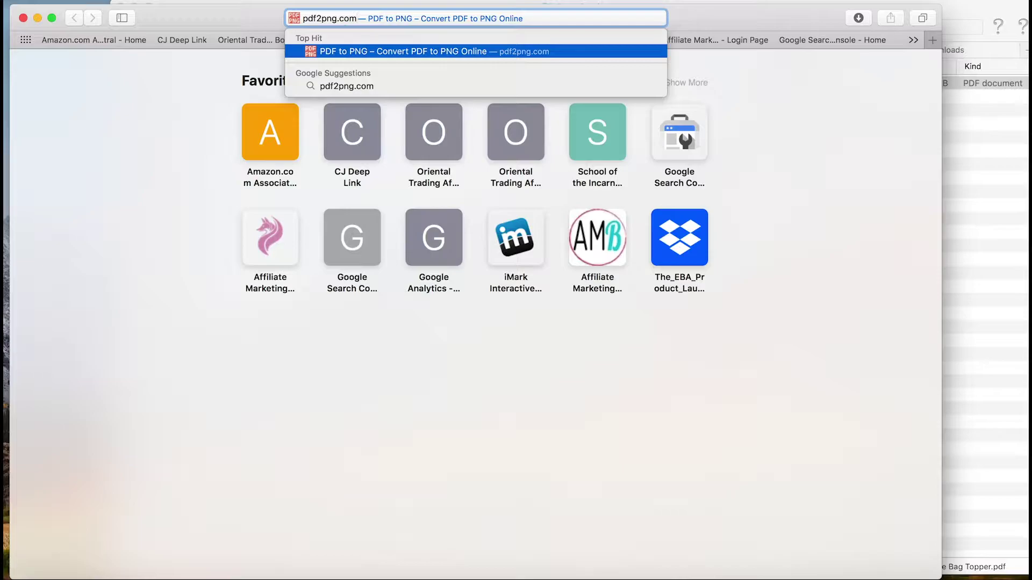
{"action": "key", "text": "Return"}
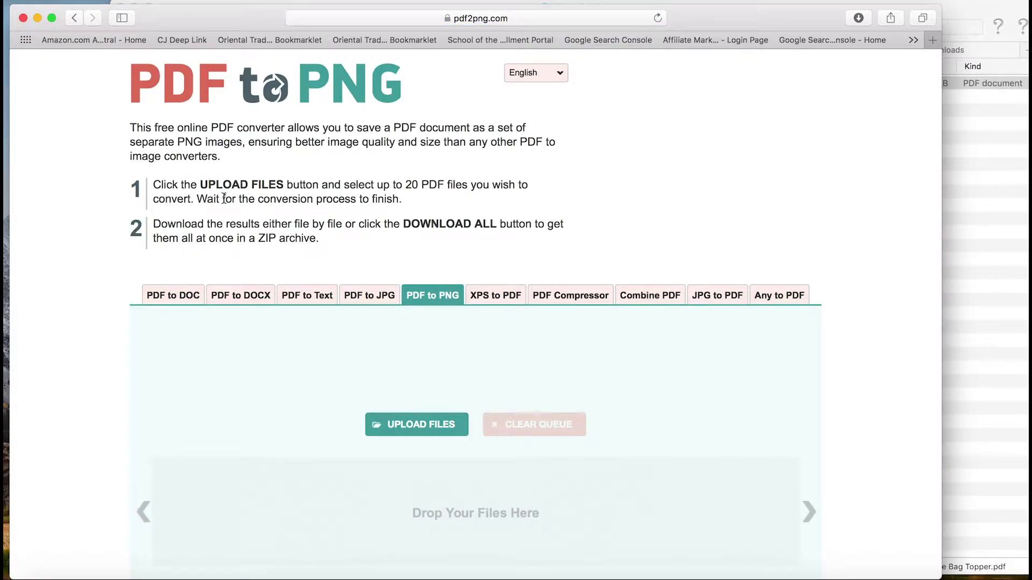
Step: Upload Rolos Valentine Bag Topper.pdf to the pdf2png.com converter
{"action": "left_click", "coordinate": [417, 432]}
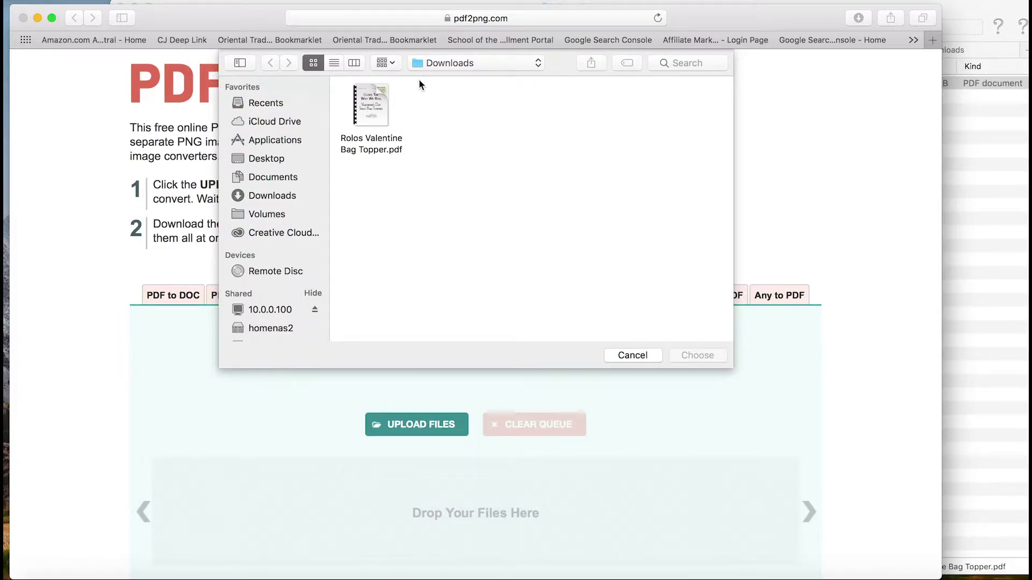
{"action": "mouse_move", "coordinate": [373, 97]}
{"action": "left_click", "coordinate": [371, 92]}
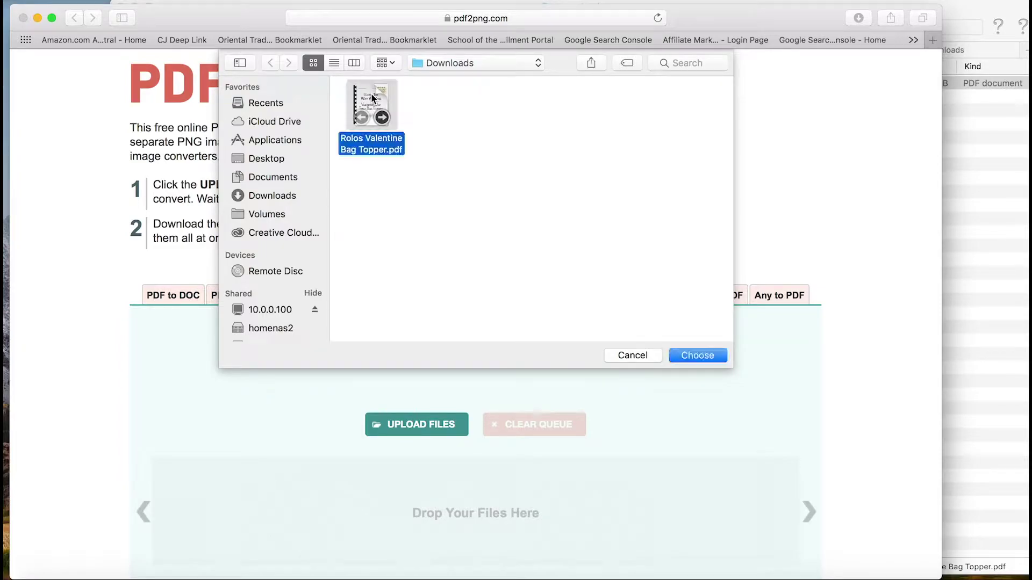
{"action": "left_click", "coordinate": [704, 356]}
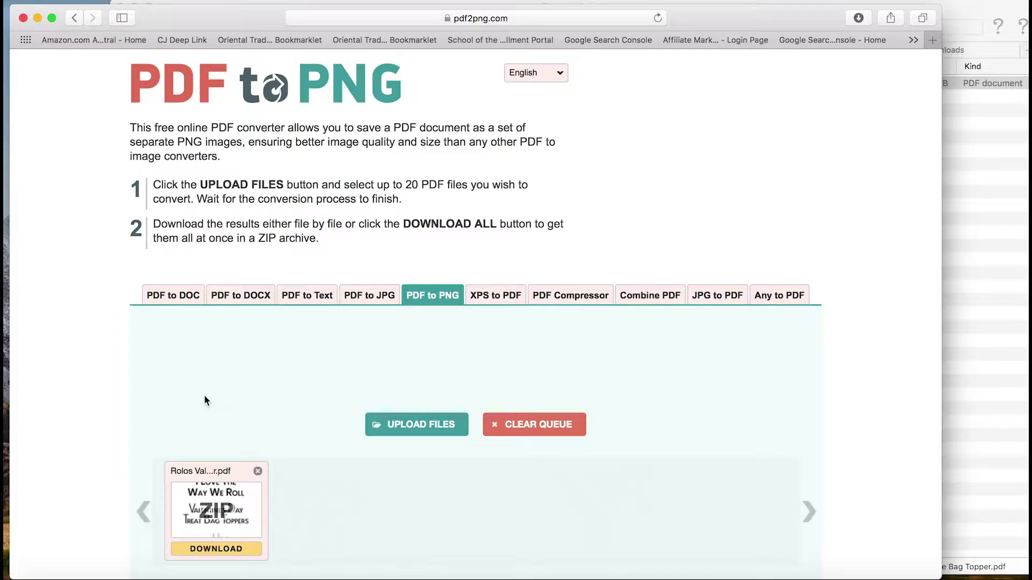
Step: Download the converted PNGs as a ZIP and return to the Finder Downloads window
{"action": "left_click", "coordinate": [200, 548]}
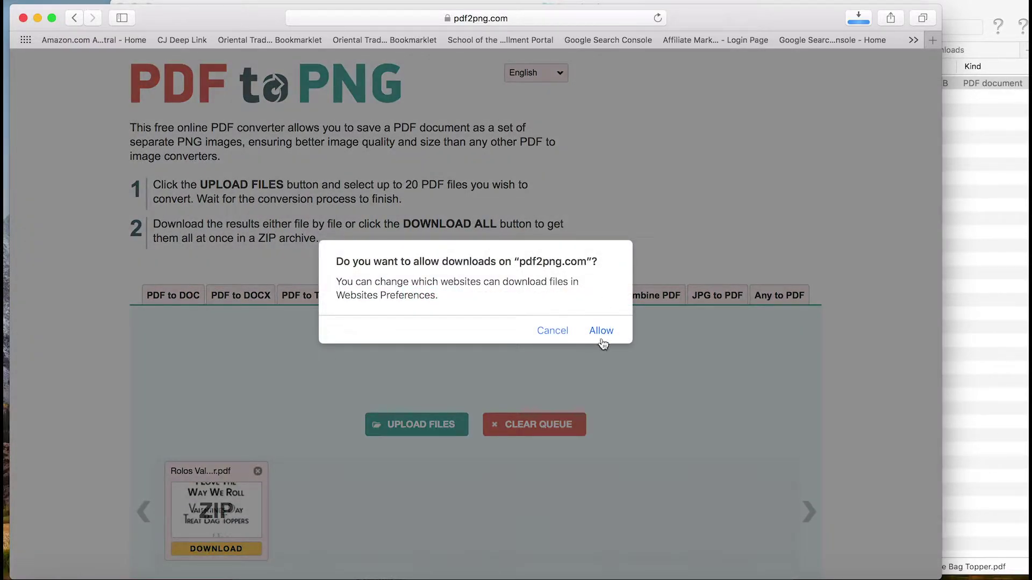
{"action": "left_click", "coordinate": [600, 330]}
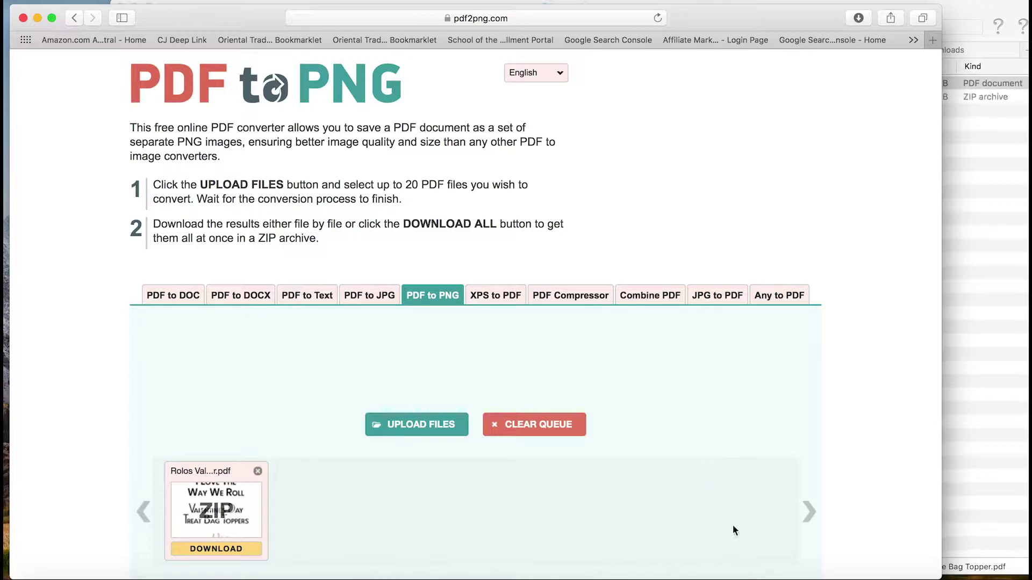
{"action": "mouse_move", "coordinate": [197, 516]}
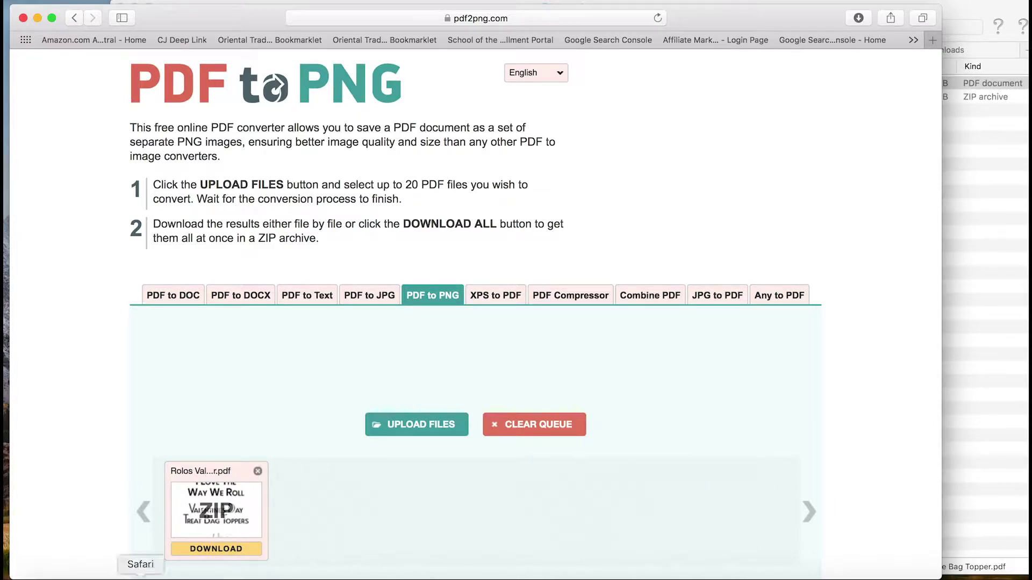
{"action": "left_click", "coordinate": [46, 577]}
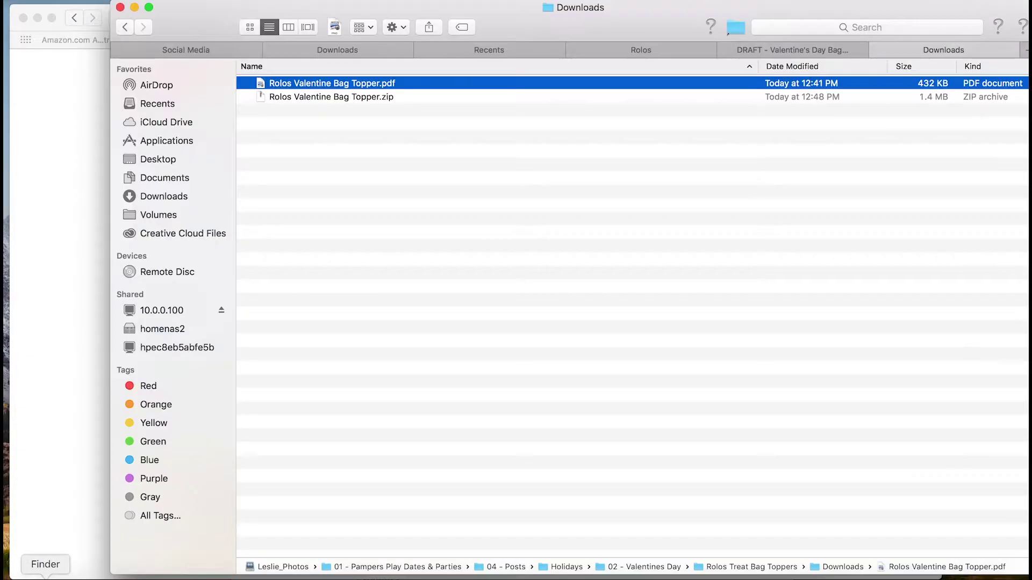
Step: Extract Rolos Valentine Bag Topper.zip and reveal its five Topper PNG files
{"action": "left_click", "coordinate": [359, 97]}
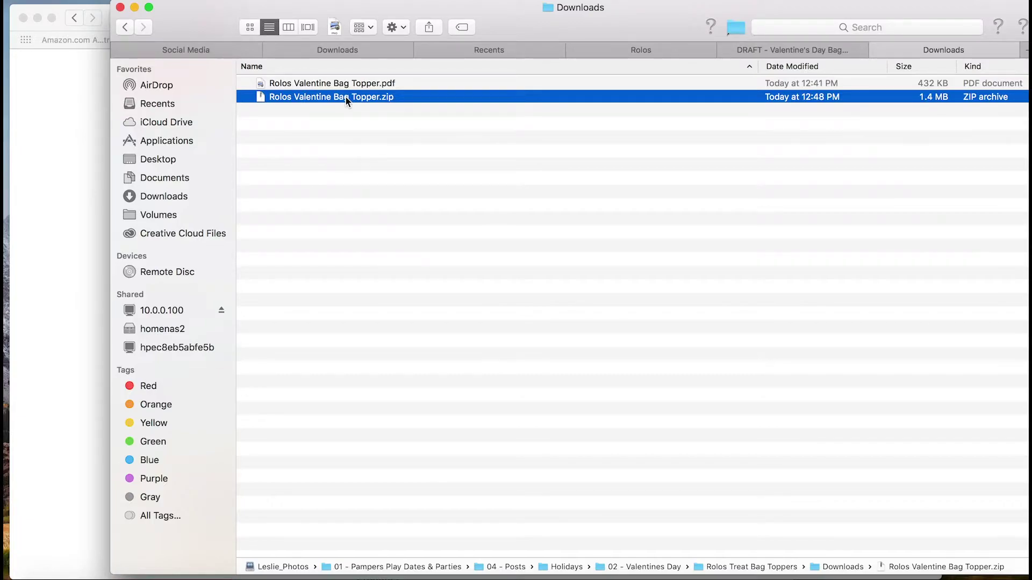
{"action": "double_click", "coordinate": [346, 97]}
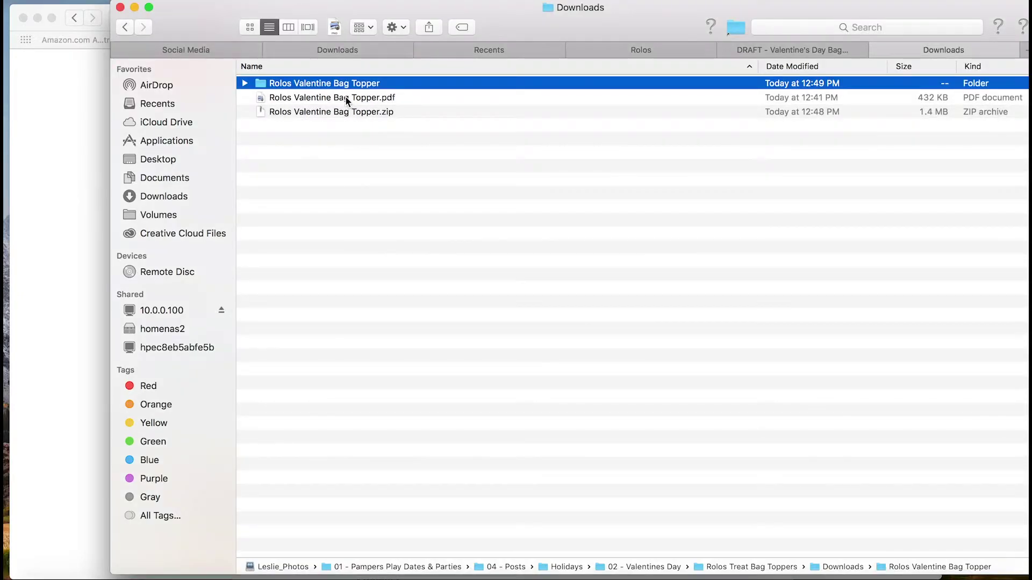
{"action": "left_click", "coordinate": [245, 83]}
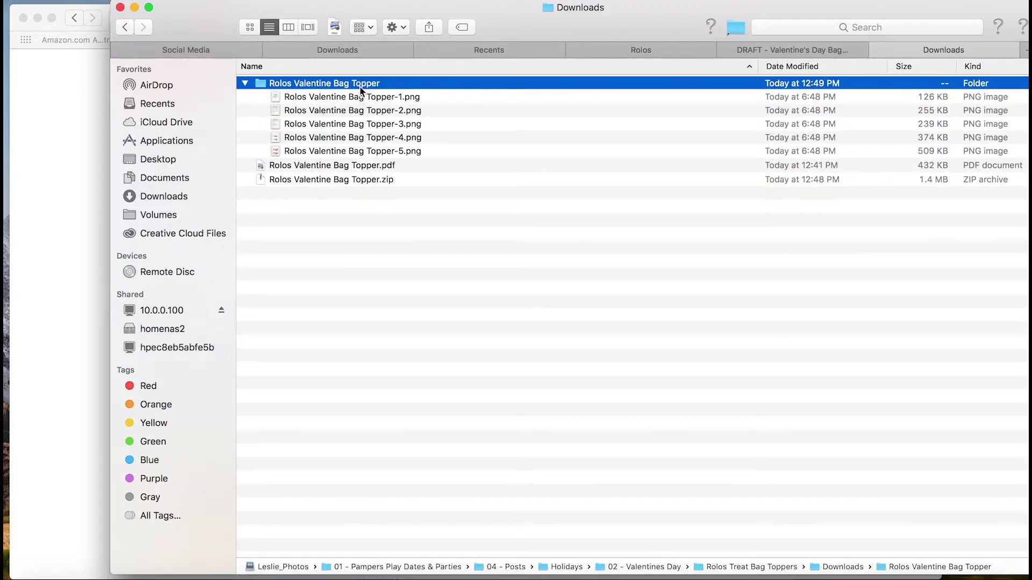
{"action": "left_click", "coordinate": [362, 99]}
{"action": "key", "text": "Down"}
{"action": "key", "text": "Down"}
{"action": "key", "text": "Down"}
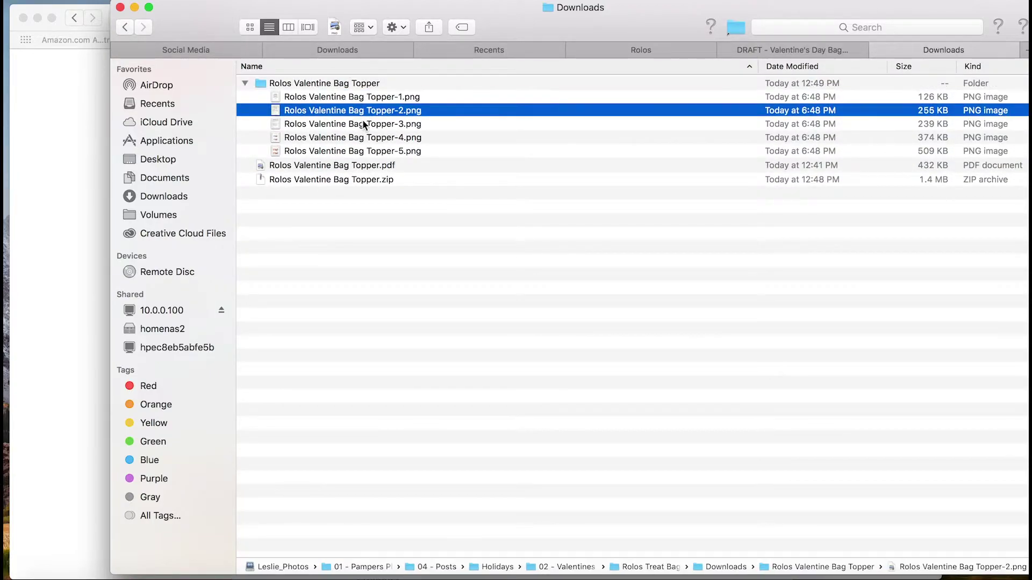
{"action": "key", "text": "Down"}
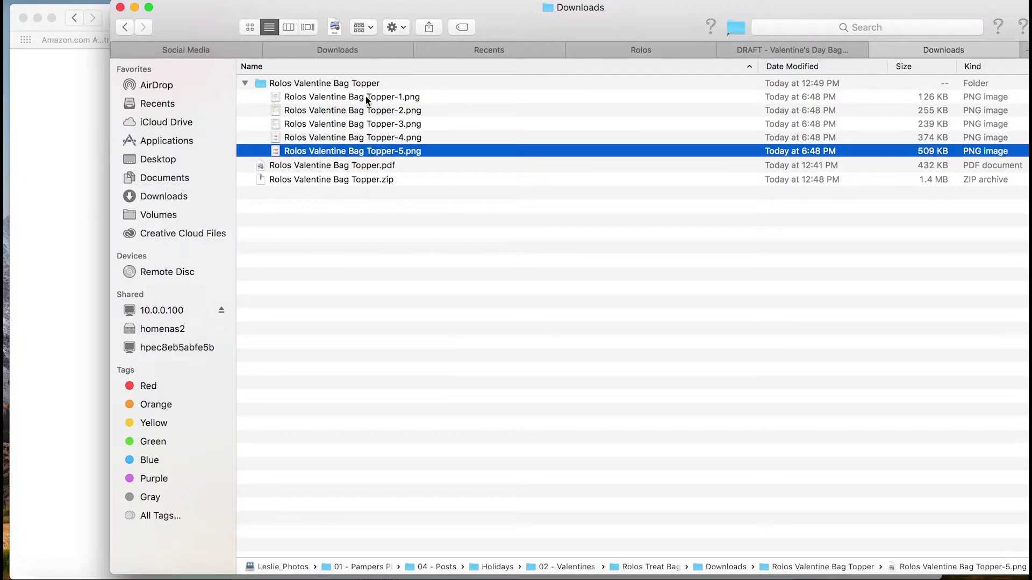
{"action": "left_click", "coordinate": [367, 110]}
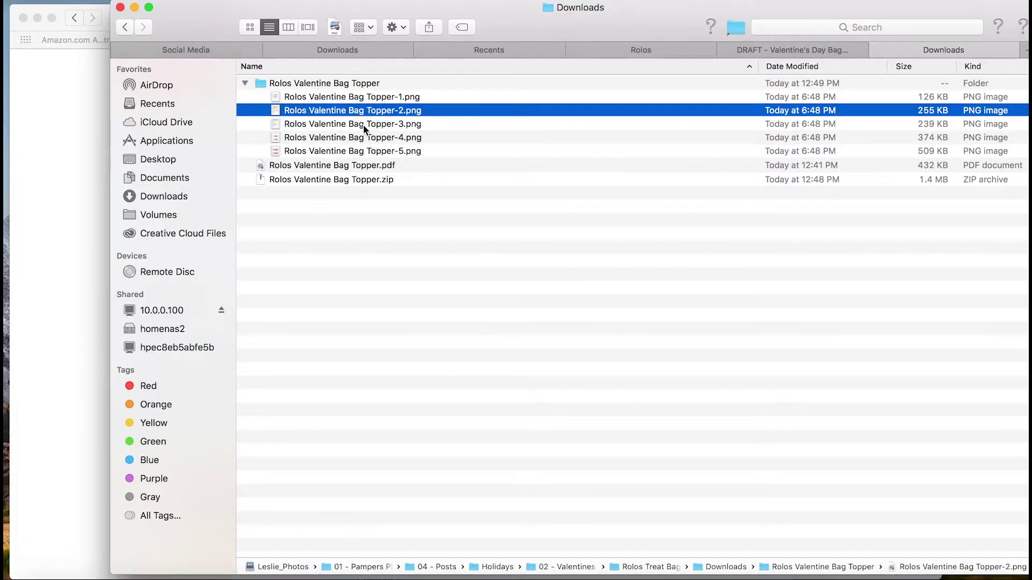
{"action": "left_click", "coordinate": [362, 124]}
{"action": "left_click", "coordinate": [360, 98]}
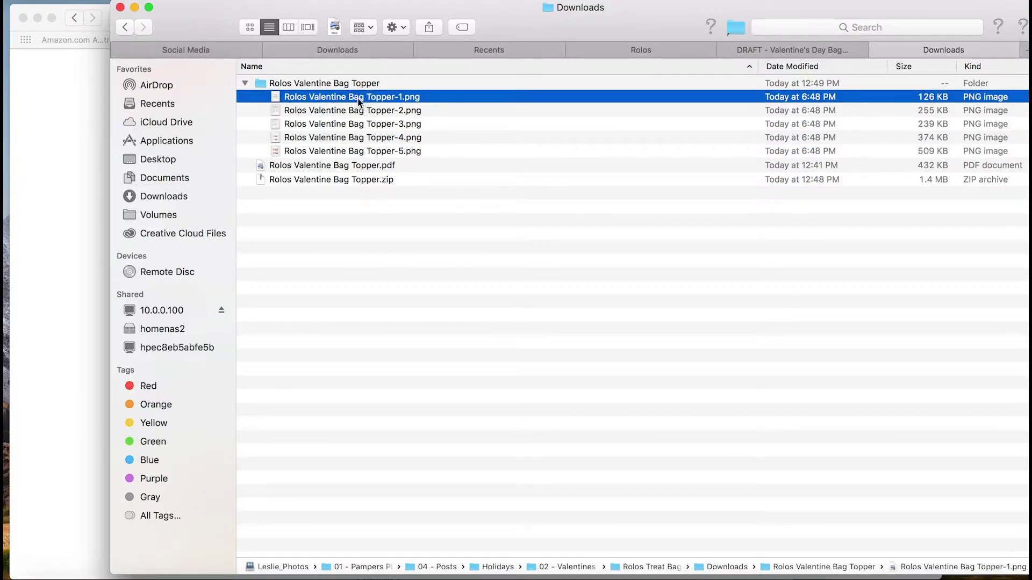
{"action": "left_click", "coordinate": [359, 111]}
{"action": "left_click", "coordinate": [359, 124]}
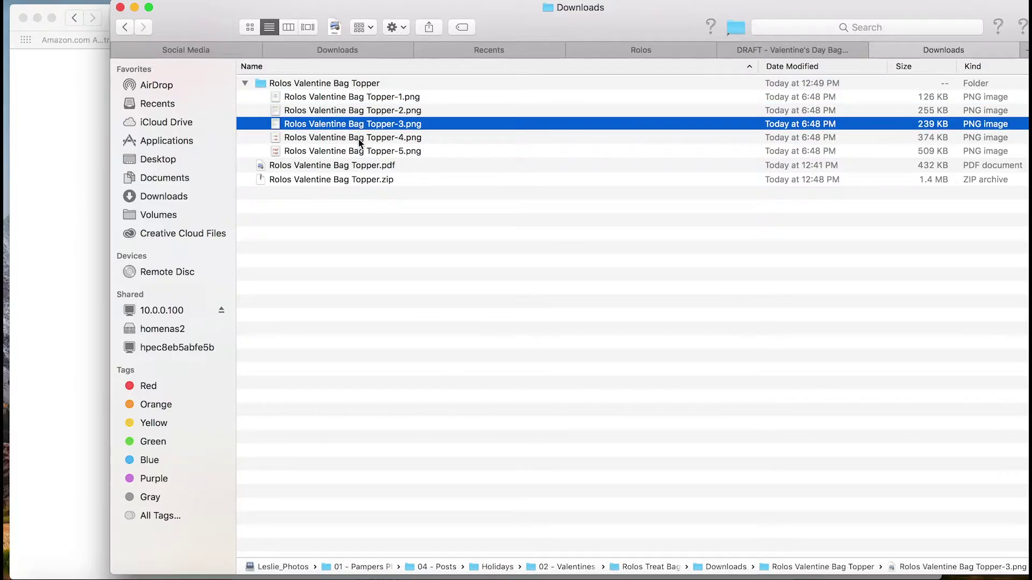
{"action": "left_click", "coordinate": [359, 139]}
{"action": "left_click", "coordinate": [361, 151]}
{"action": "left_click", "coordinate": [359, 137]}
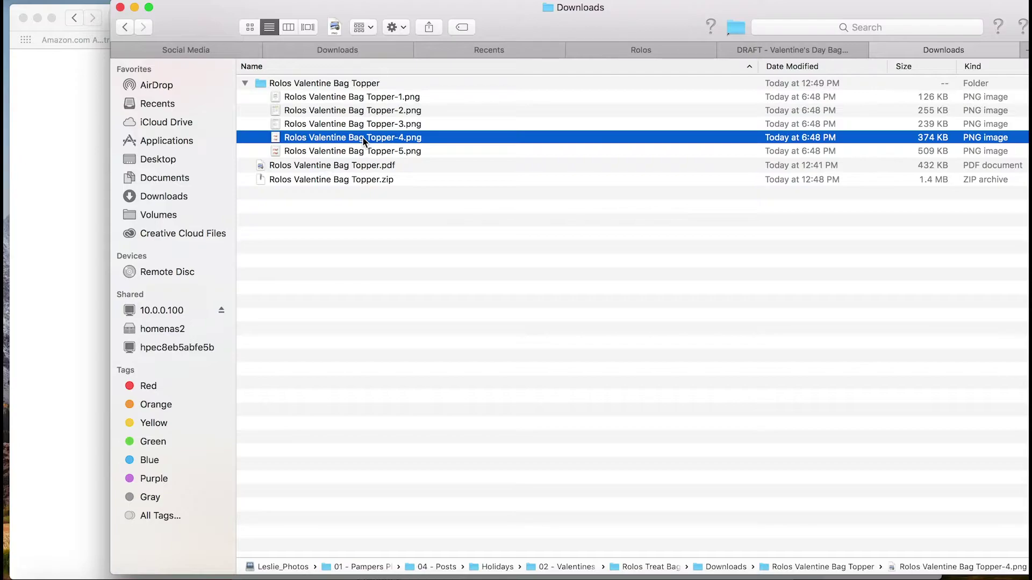
{"action": "double_click", "coordinate": [363, 138]}
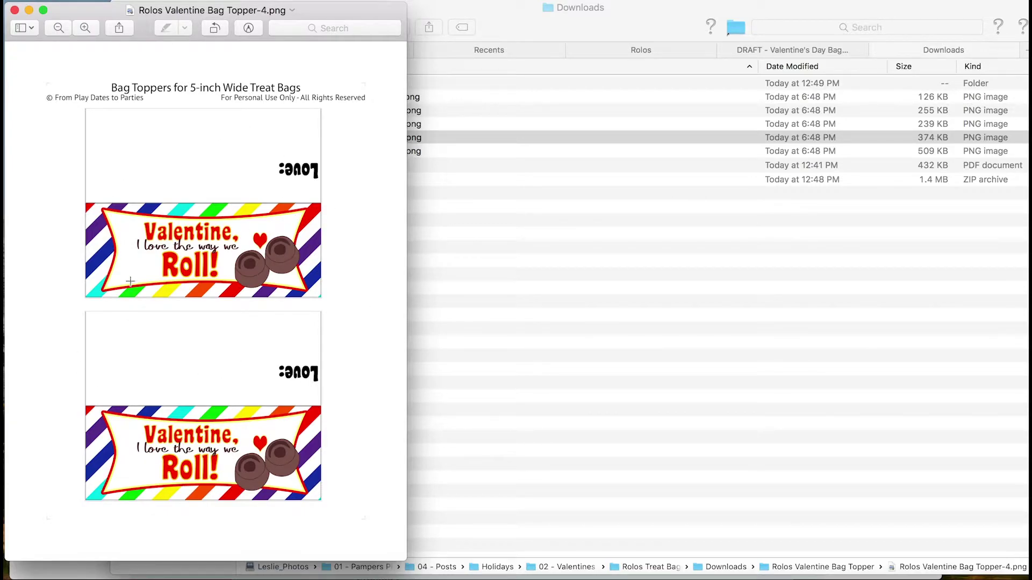
{"action": "left_click", "coordinate": [14, 11]}
{"action": "left_click", "coordinate": [382, 154]}
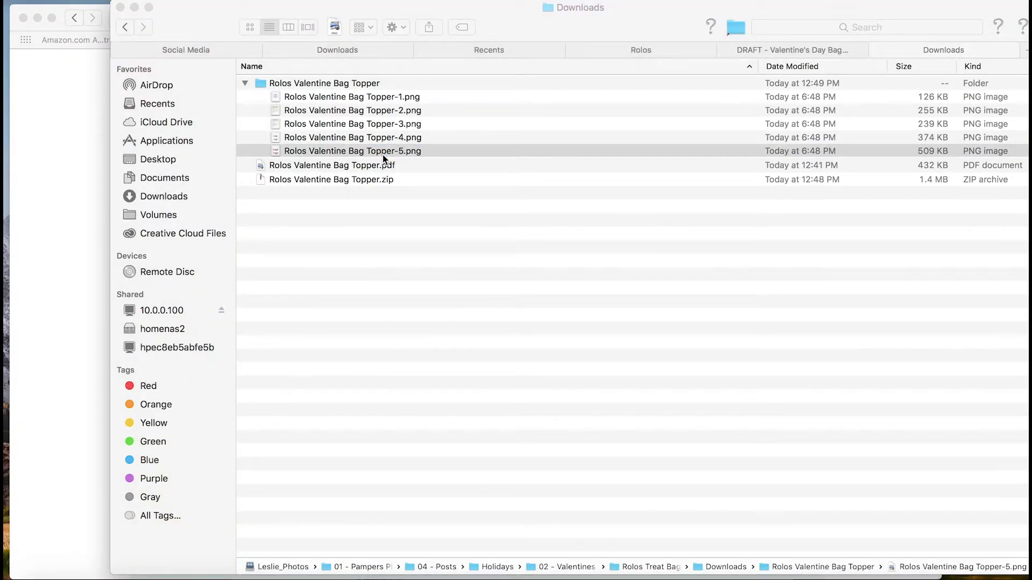
{"action": "double_click", "coordinate": [382, 153]}
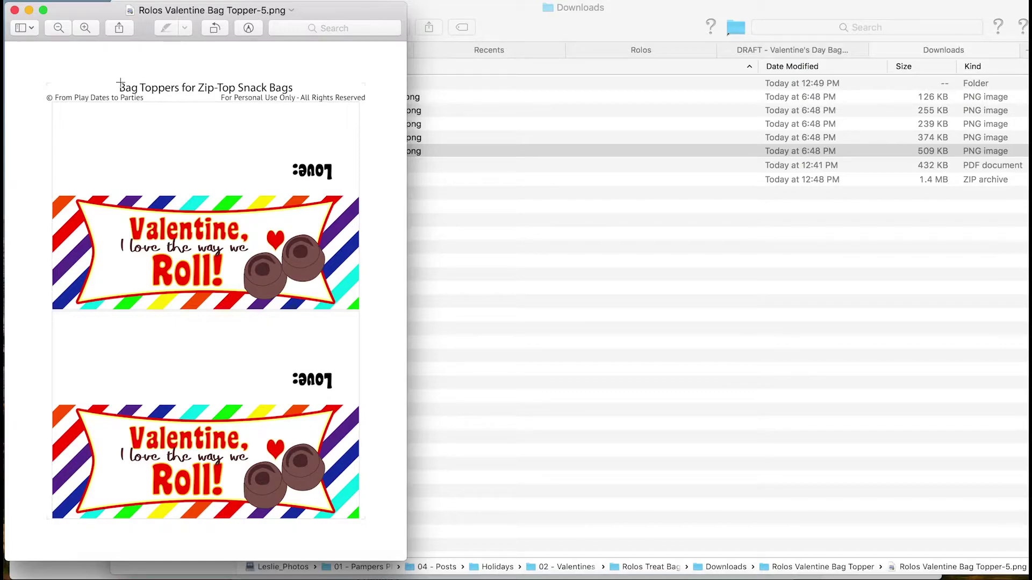
{"action": "left_click", "coordinate": [14, 10]}
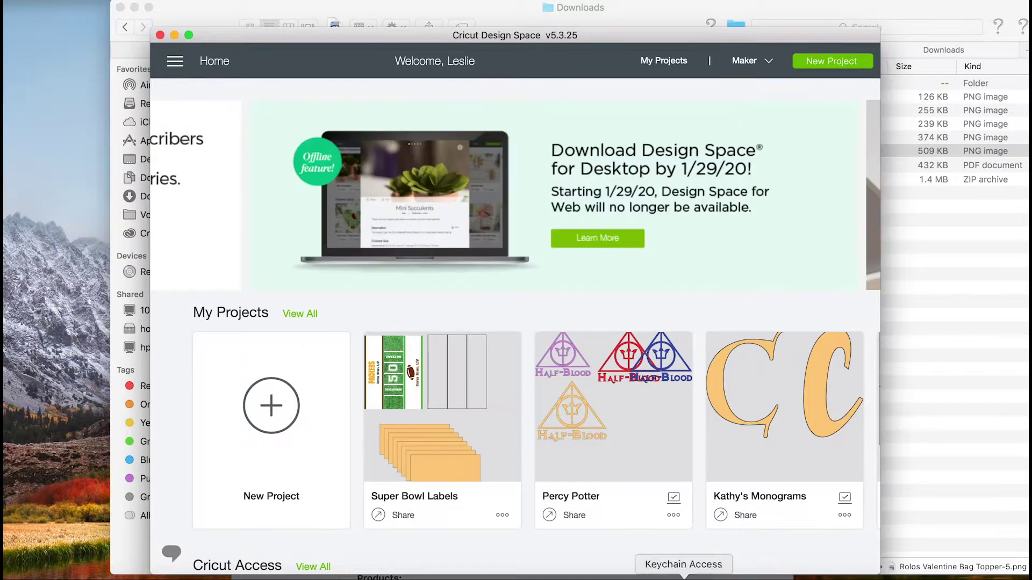
Step: In a new project, upload Downloads/Rolos Valentine Bag Topper/Topper-4.png as Complex and clear its white background
{"action": "left_click", "coordinate": [270, 407]}
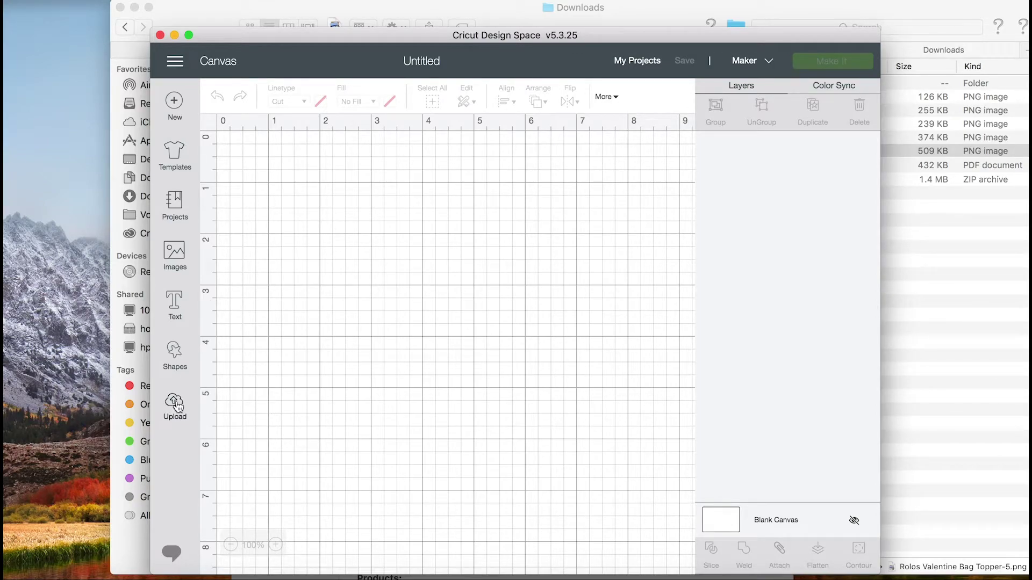
{"action": "left_click", "coordinate": [175, 404]}
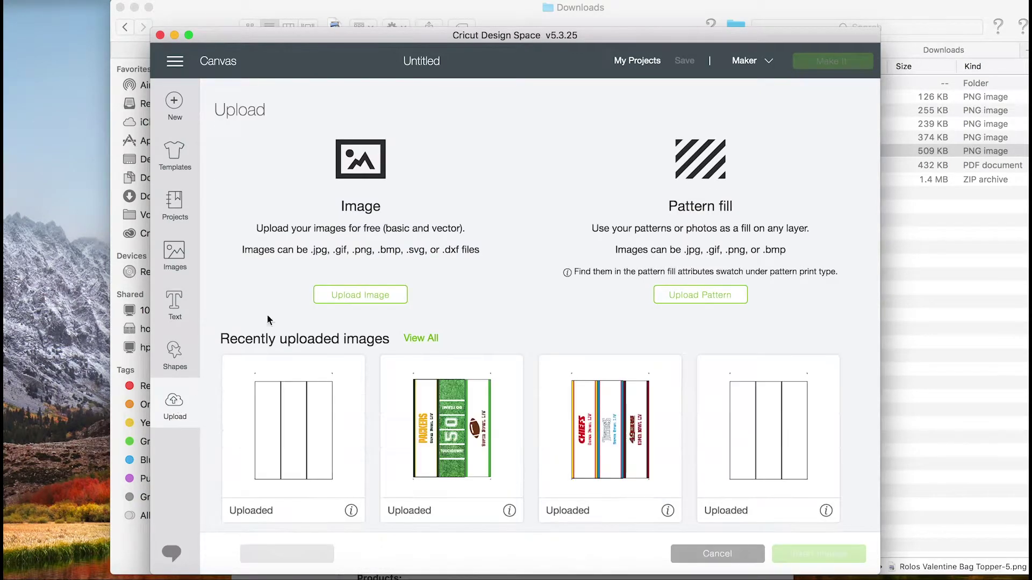
{"action": "left_click", "coordinate": [373, 299]}
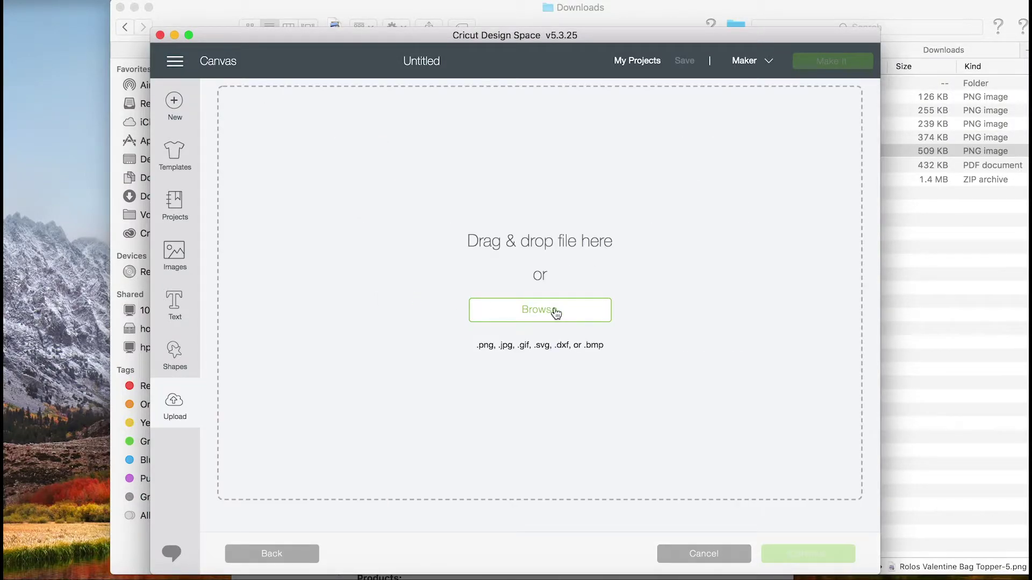
{"action": "left_click", "coordinate": [556, 314]}
{"action": "left_click", "coordinate": [564, 56]}
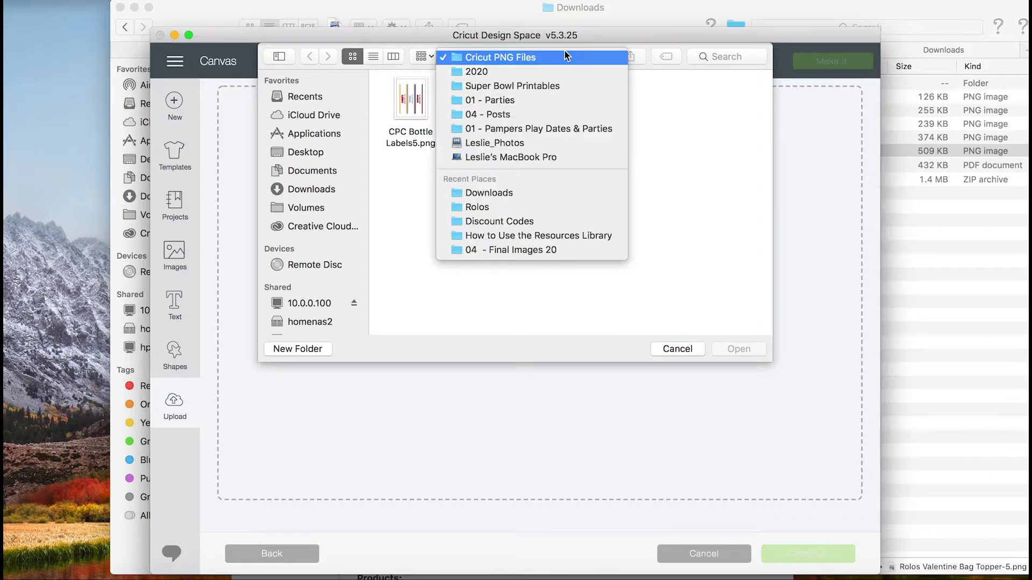
{"action": "left_click", "coordinate": [507, 195]}
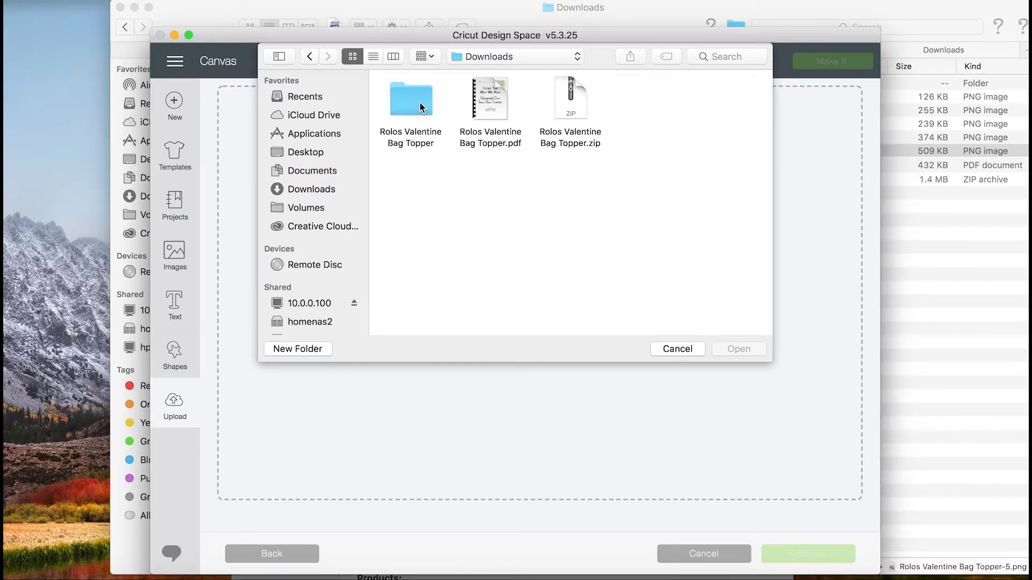
{"action": "double_click", "coordinate": [420, 106]}
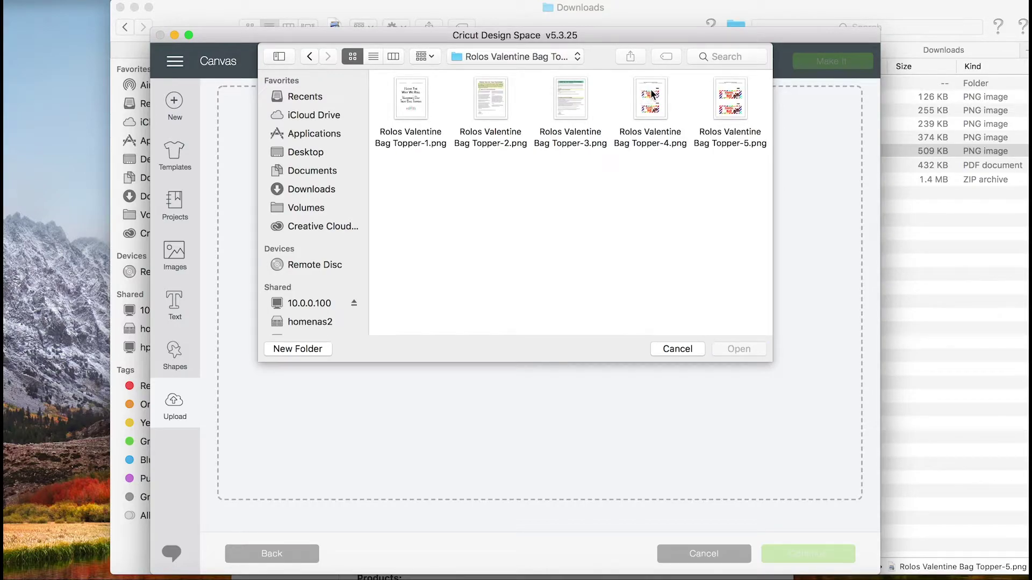
{"action": "left_click", "coordinate": [654, 96]}
{"action": "left_click", "coordinate": [739, 349]}
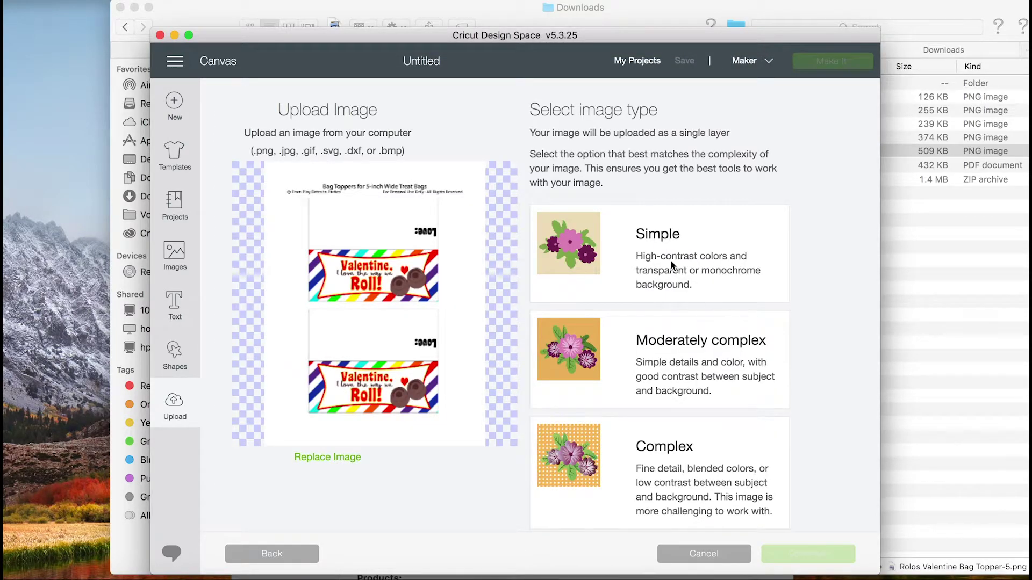
{"action": "left_click", "coordinate": [684, 473]}
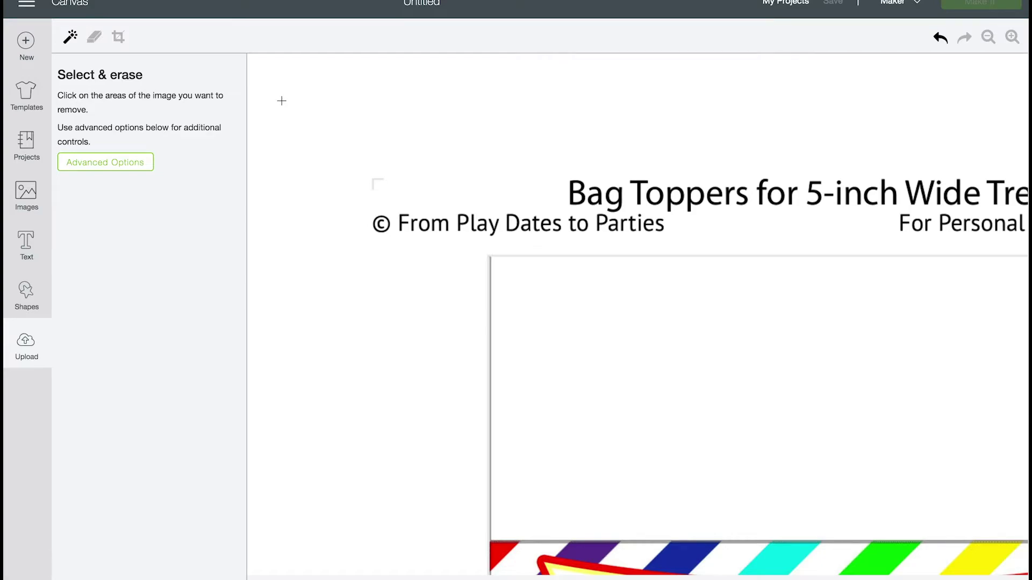
{"action": "left_click", "coordinate": [282, 101]}
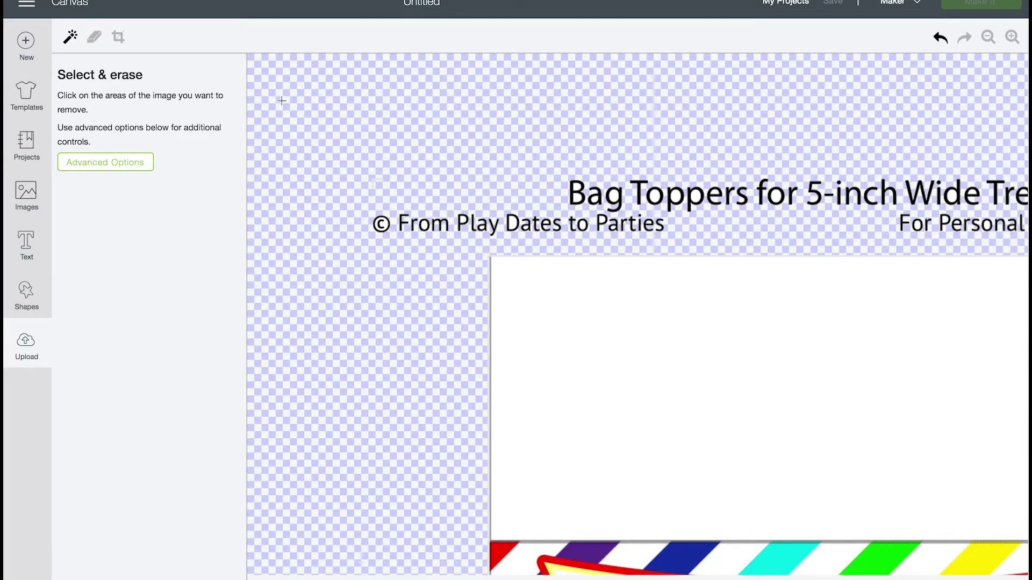
Step: Enlarge the Erase brush and wipe out the heading and copyright lines above the topper
{"action": "left_click", "coordinate": [97, 43]}
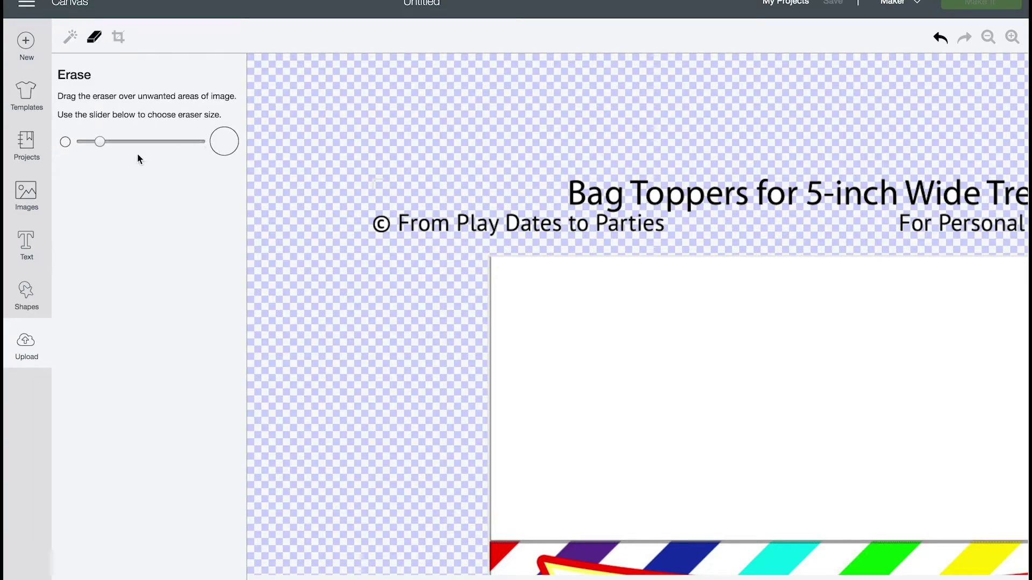
{"action": "left_click", "coordinate": [157, 142]}
{"action": "left_click", "coordinate": [172, 142]}
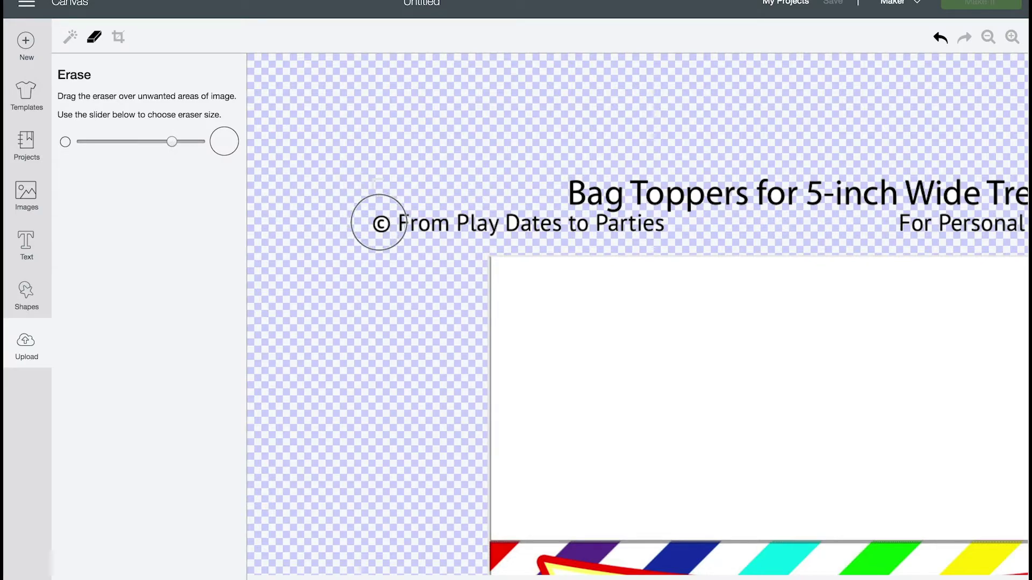
{"action": "mouse_move", "coordinate": [379, 223]}
{"action": "left_mouse_down"}
{"action": "mouse_move", "coordinate": [669, 214]}
{"action": "mouse_move", "coordinate": [603, 188]}
{"action": "mouse_move", "coordinate": [557, 189]}
{"action": "left_mouse_up"}
{"action": "scroll", "coordinate": [639, 376], "scroll_direction": "right", "scroll_amount": 3}
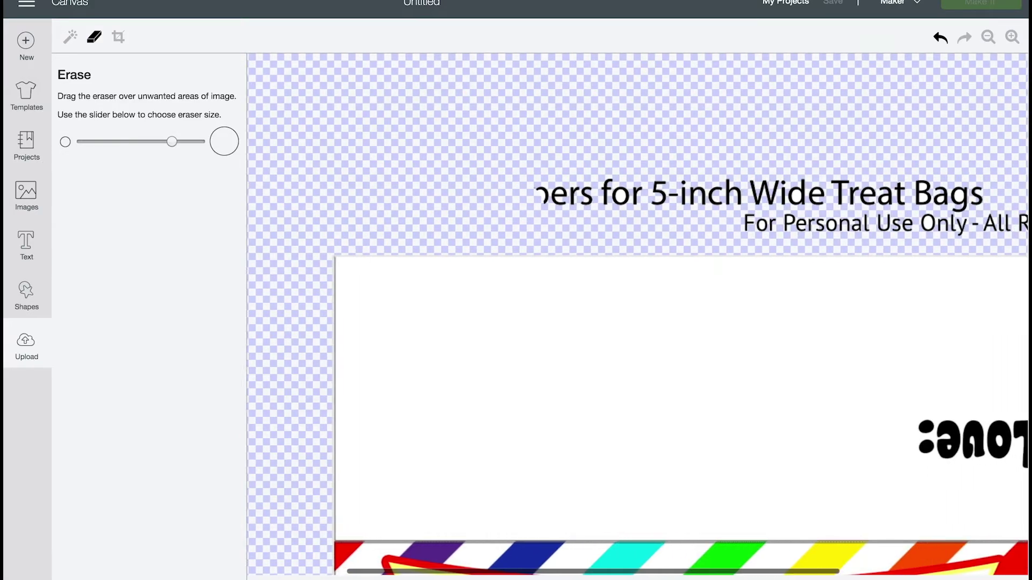
{"action": "mouse_move", "coordinate": [543, 180]}
{"action": "left_mouse_down"}
{"action": "mouse_move", "coordinate": [523, 205]}
{"action": "mouse_move", "coordinate": [763, 201]}
{"action": "mouse_move", "coordinate": [739, 220]}
{"action": "mouse_move", "coordinate": [796, 213]}
{"action": "mouse_move", "coordinate": [801, 190]}
{"action": "mouse_move", "coordinate": [842, 194]}
{"action": "mouse_move", "coordinate": [823, 205]}
{"action": "left_mouse_up"}
{"action": "scroll", "coordinate": [638, 368], "scroll_direction": "right", "scroll_amount": 3}
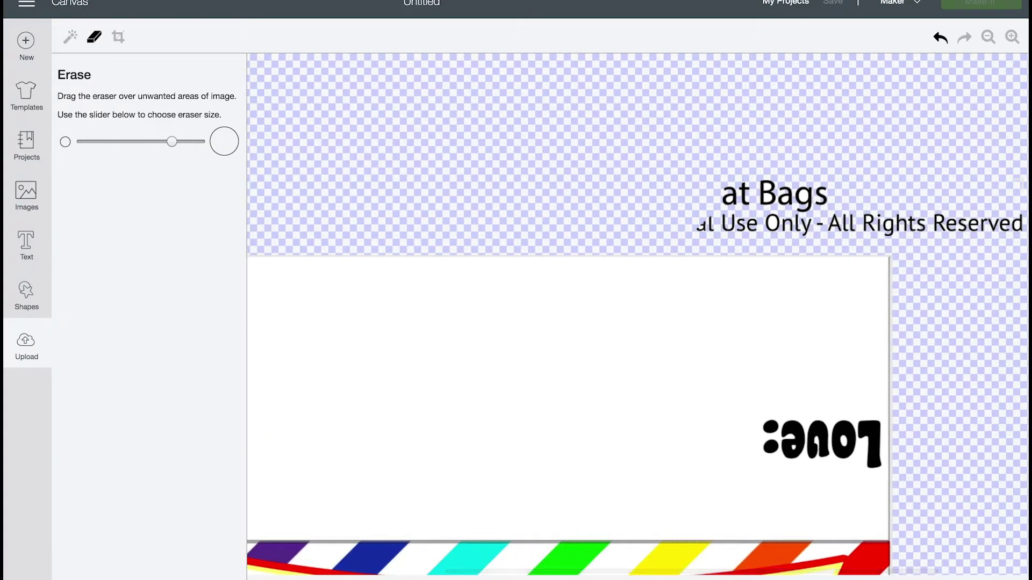
{"action": "mouse_move", "coordinate": [691, 202]}
{"action": "left_mouse_down"}
{"action": "mouse_move", "coordinate": [810, 212]}
{"action": "mouse_move", "coordinate": [825, 198]}
{"action": "mouse_move", "coordinate": [732, 189]}
{"action": "mouse_move", "coordinate": [708, 134]}
{"action": "mouse_move", "coordinate": [706, 218]}
{"action": "mouse_move", "coordinate": [770, 206]}
{"action": "mouse_move", "coordinate": [783, 212]}
{"action": "mouse_move", "coordinate": [764, 213]}
{"action": "mouse_move", "coordinate": [903, 230]}
{"action": "left_mouse_up"}
{"action": "scroll", "coordinate": [637, 368], "scroll_direction": "right", "scroll_amount": 3}
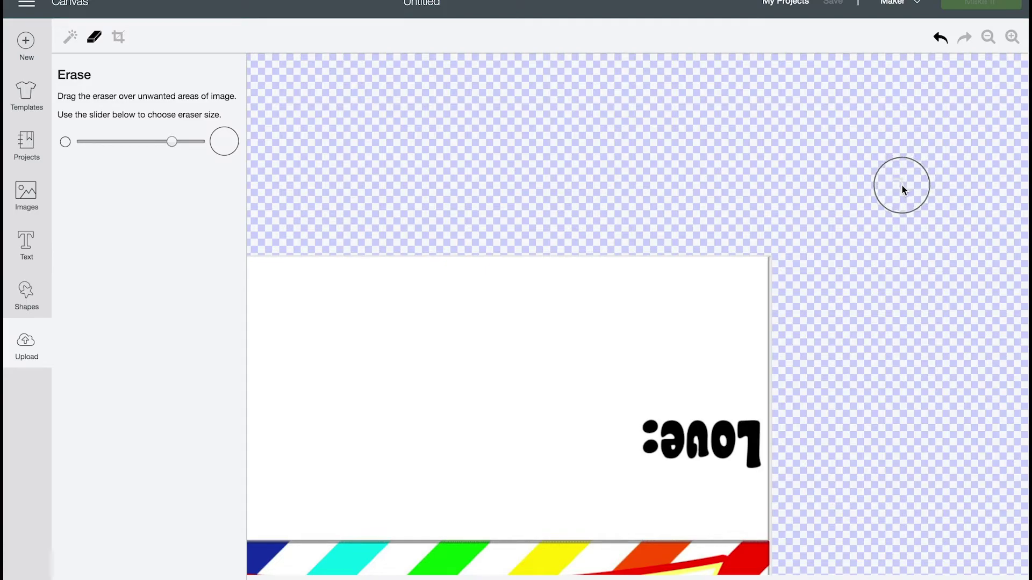
Step: Pan around the canvas to confirm no Rights Reserved text remains above the topper
{"action": "scroll", "coordinate": [744, 189], "scroll_direction": "left", "scroll_amount": 5}
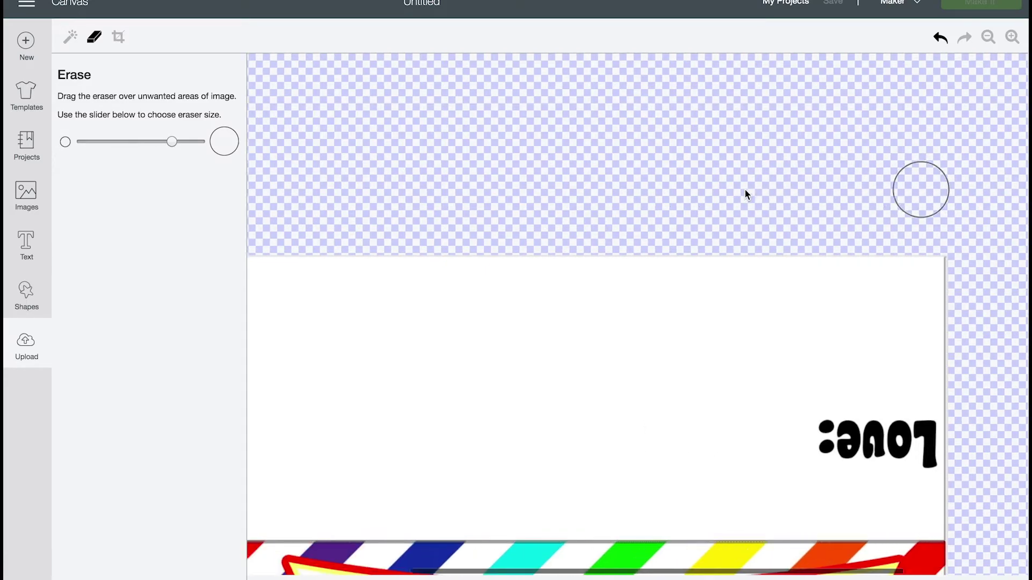
{"action": "scroll", "coordinate": [745, 192], "scroll_direction": "left", "scroll_amount": 2}
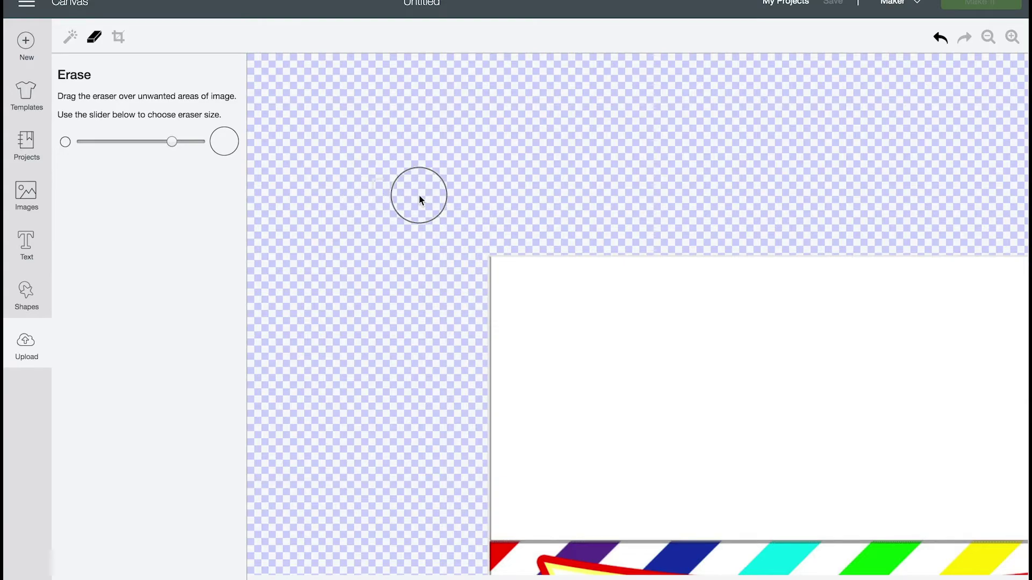
{"action": "scroll", "coordinate": [419, 198], "scroll_direction": "down", "scroll_amount": 3}
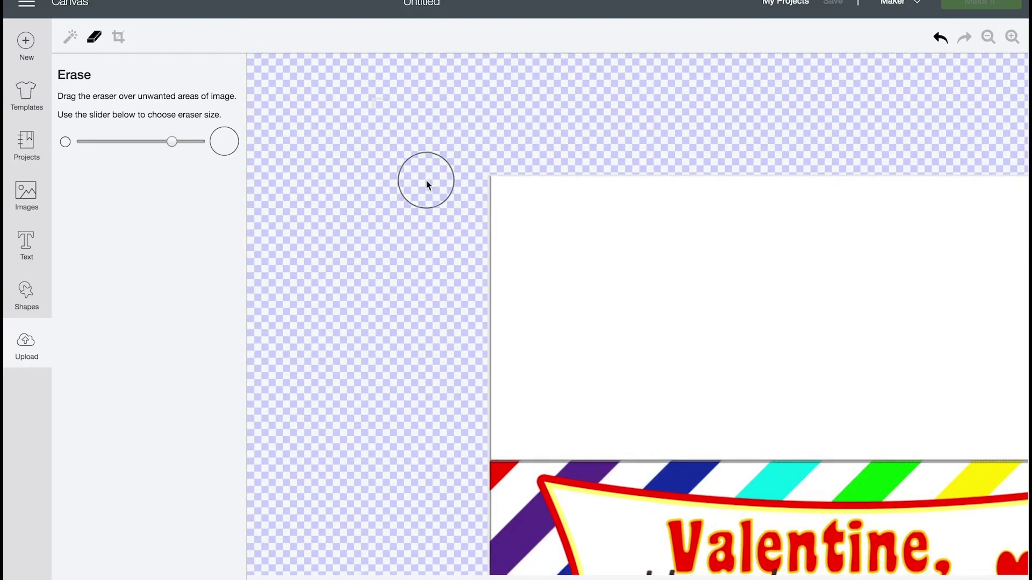
{"action": "scroll", "coordinate": [426, 184], "scroll_direction": "up", "scroll_amount": 3}
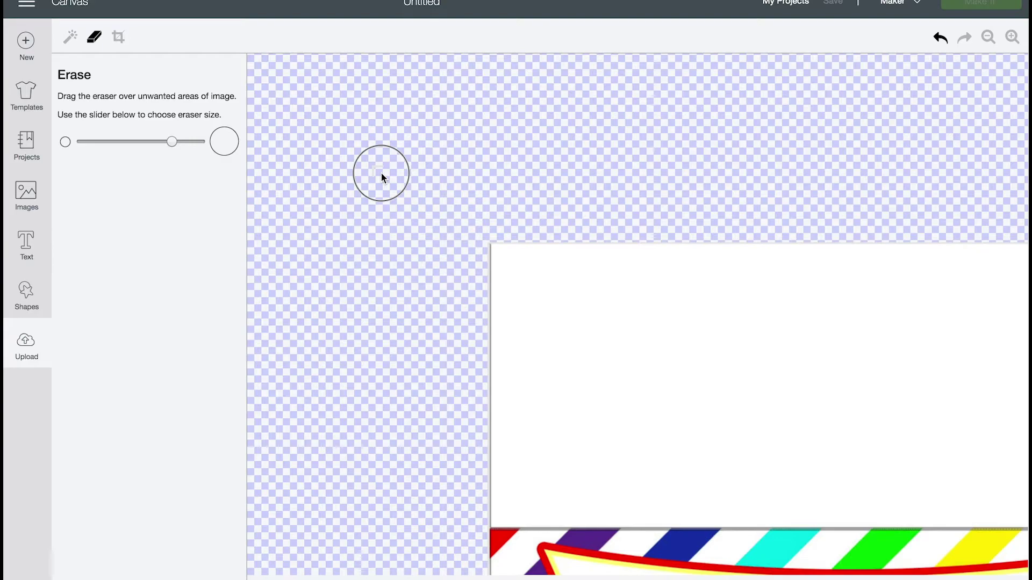
Step: Look over the fully erased image, then continue on to the save-type screen
{"action": "scroll", "coordinate": [398, 336], "scroll_direction": "down", "scroll_amount": 2}
{"action": "scroll", "coordinate": [398, 336], "scroll_direction": "right", "scroll_amount": 3}
{"action": "scroll", "coordinate": [398, 339], "scroll_direction": "right", "scroll_amount": 3}
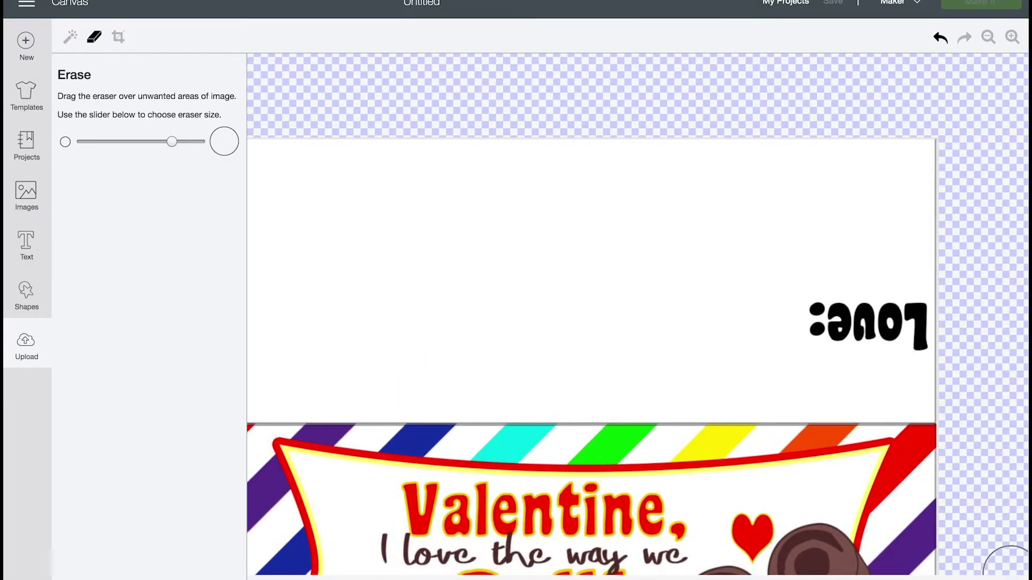
{"action": "scroll", "coordinate": [987, 261], "scroll_direction": "left", "scroll_amount": 2}
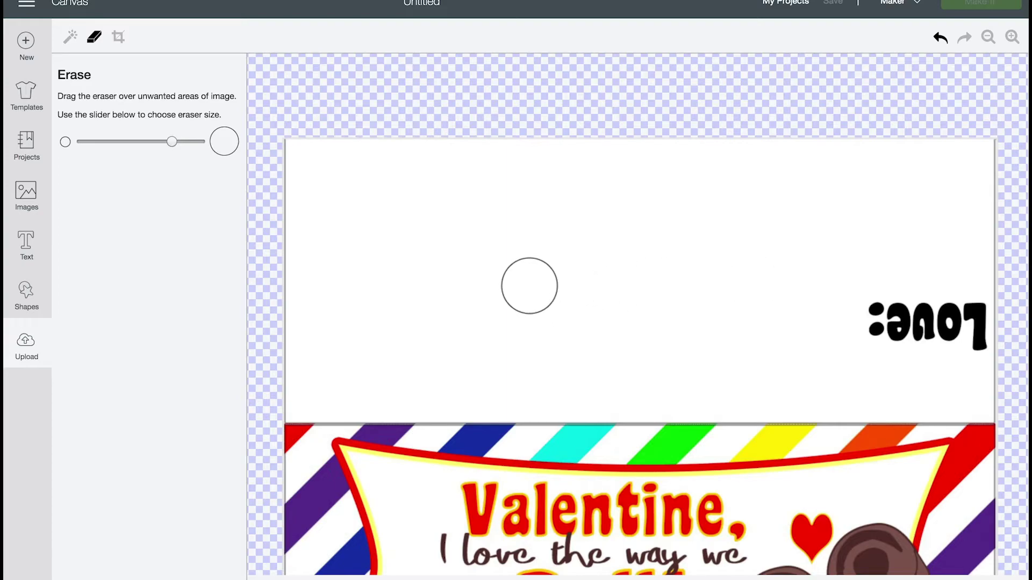
{"action": "scroll", "coordinate": [530, 285], "scroll_direction": "right", "scroll_amount": 3}
{"action": "scroll", "coordinate": [451, 286], "scroll_direction": "left", "scroll_amount": 2}
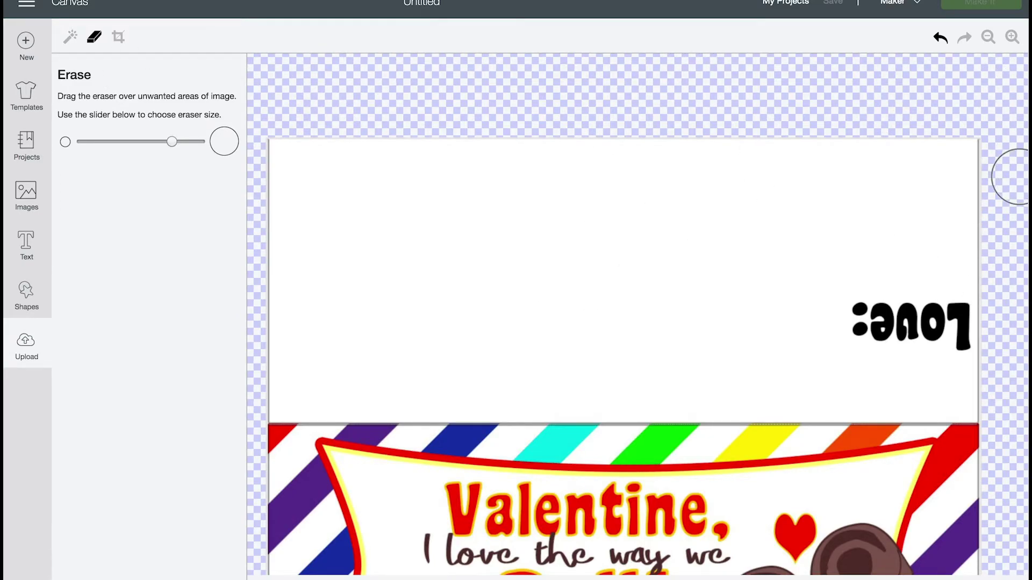
{"action": "scroll", "coordinate": [1010, 177], "scroll_direction": "right", "scroll_amount": 3}
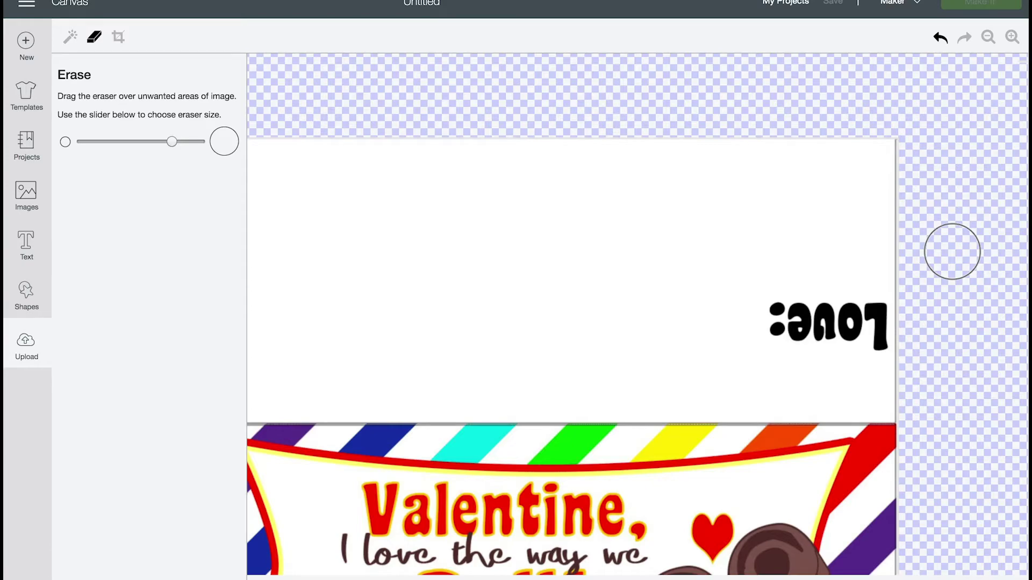
{"action": "scroll", "coordinate": [951, 161], "scroll_direction": "down", "scroll_amount": 3}
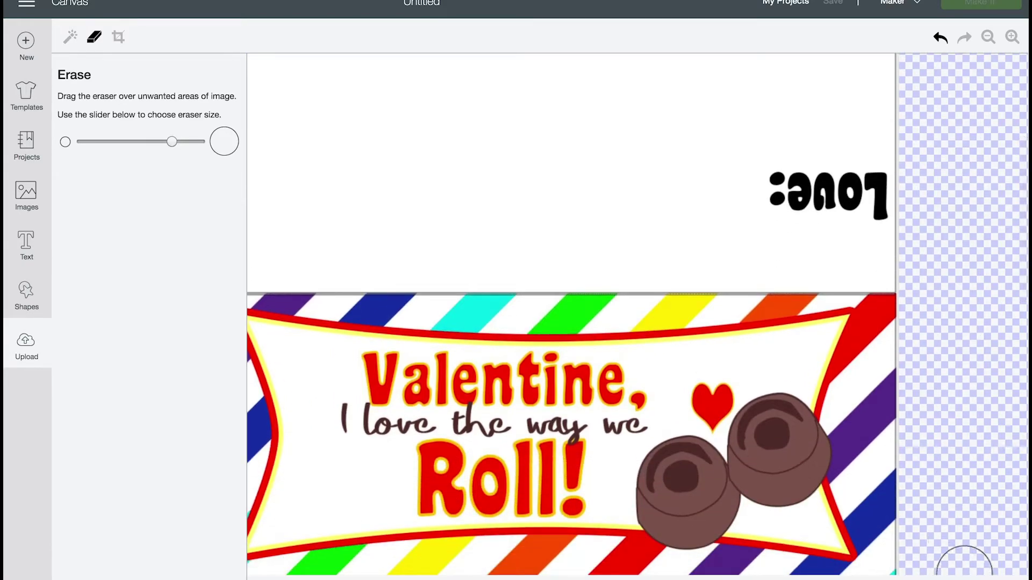
{"action": "left_click", "coordinate": [964, 570]}
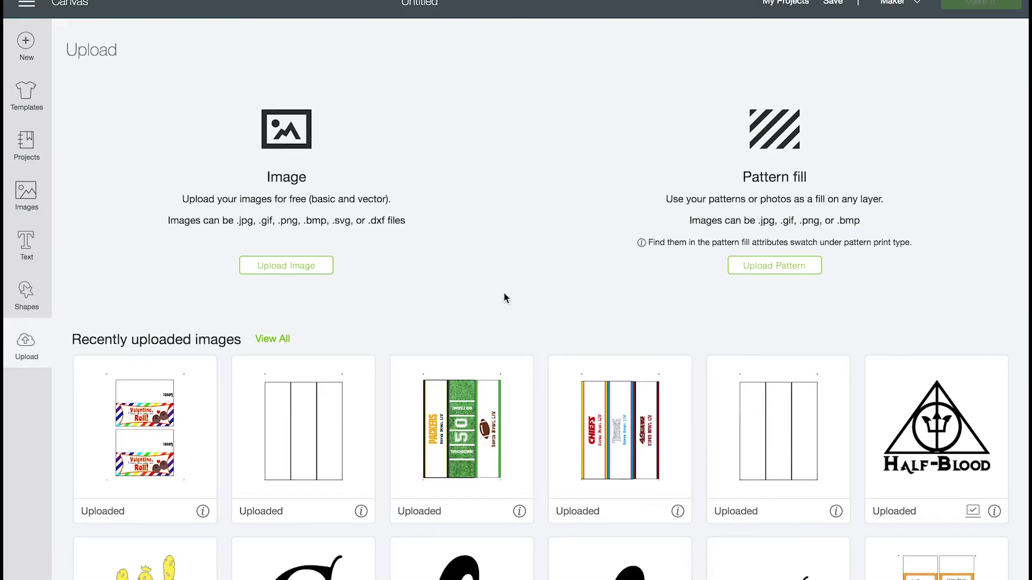
Step: Insert the Topper-4 image, set its height to 9.25 in, and move it near the canvas top-left
{"action": "left_click", "coordinate": [149, 426]}
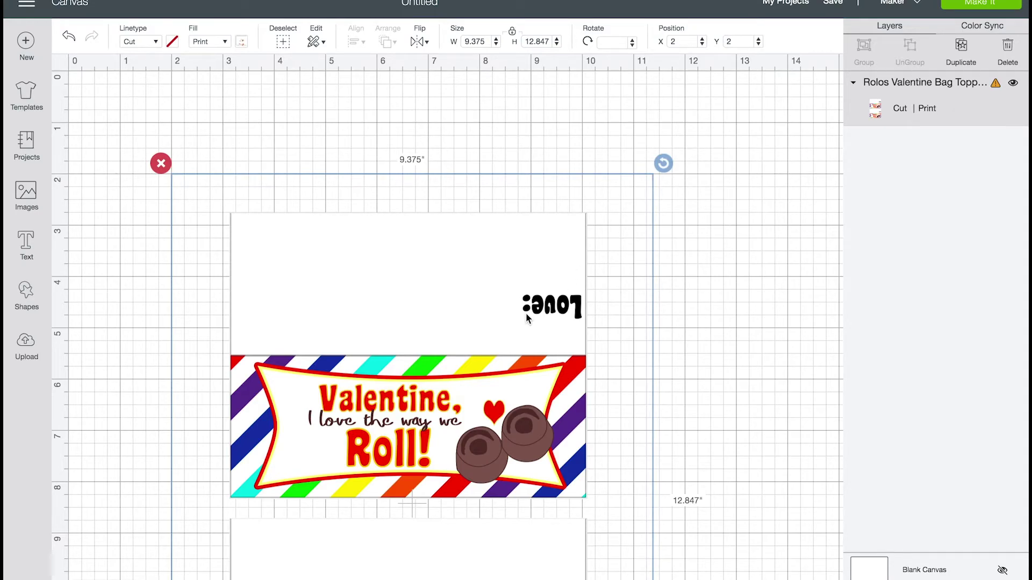
{"action": "double_click", "coordinate": [551, 41]}
{"action": "type", "text": "9.25"}
{"action": "key", "text": "Return"}
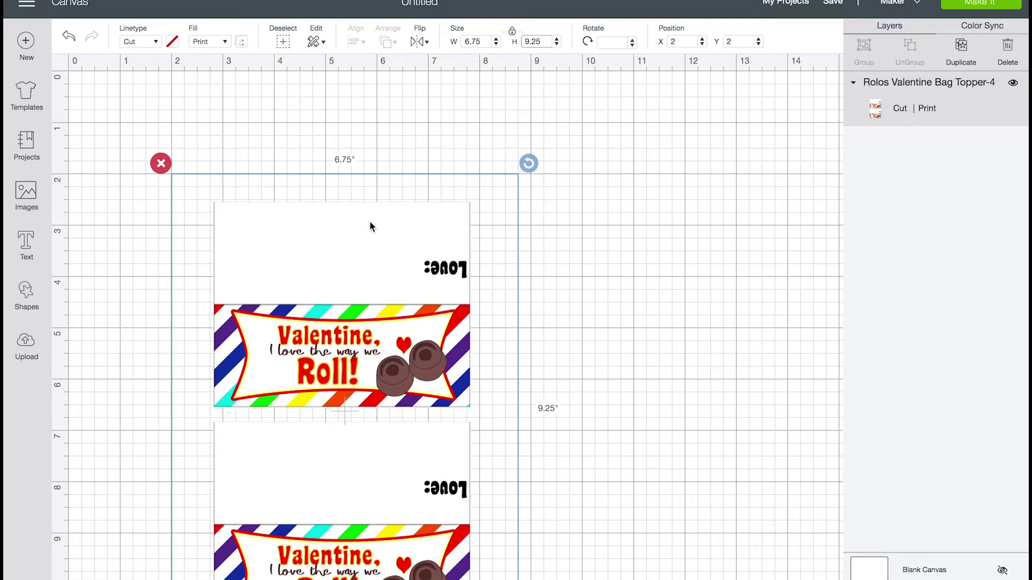
{"action": "left_click_drag", "start_coordinate": [369, 226], "coordinate": [309, 146]}
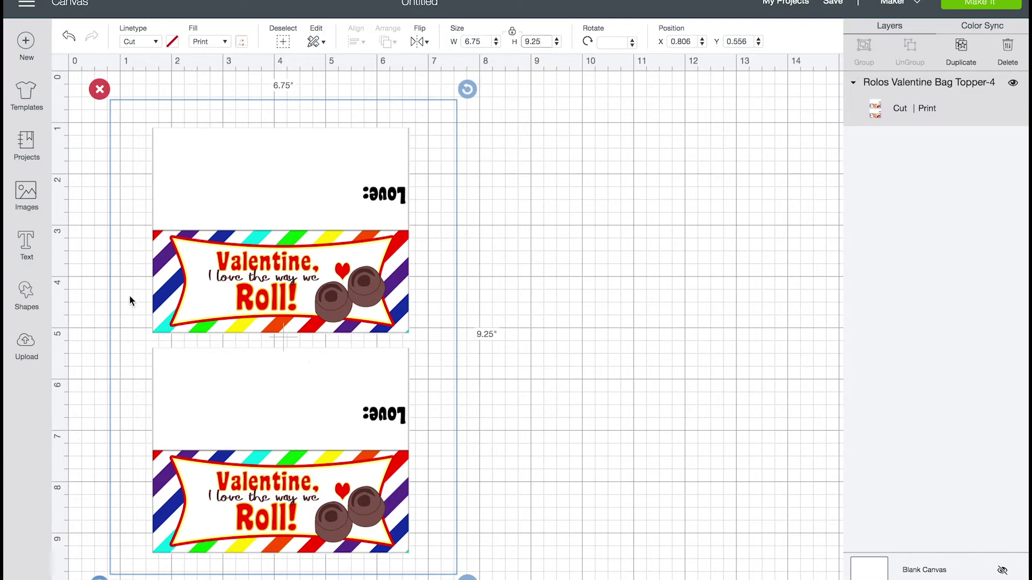
{"action": "left_click", "coordinate": [25, 295]}
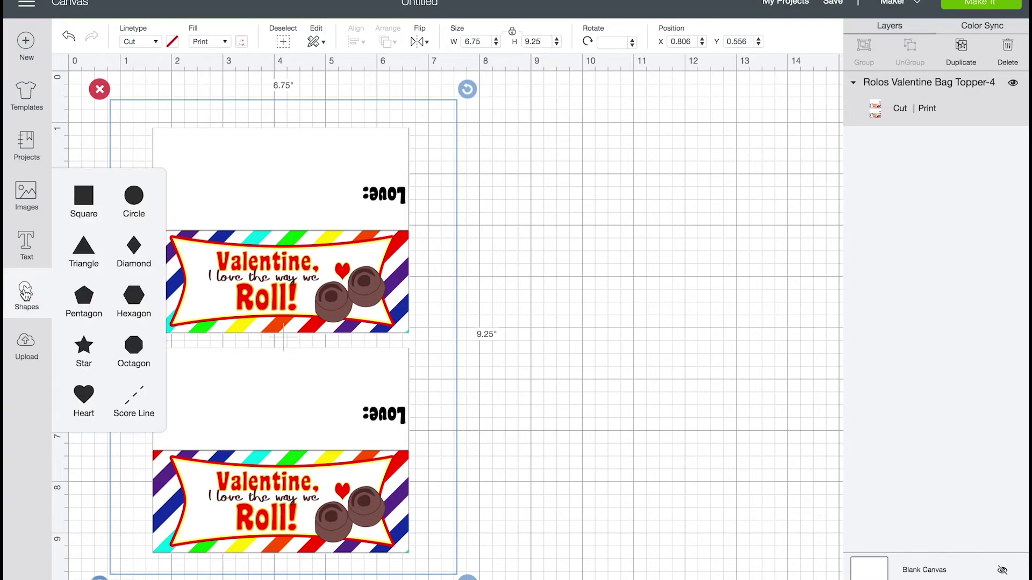
Step: Add a score line, rotate it horizontal, and place it on the upper topper's rainbow band edge
{"action": "left_click", "coordinate": [141, 404]}
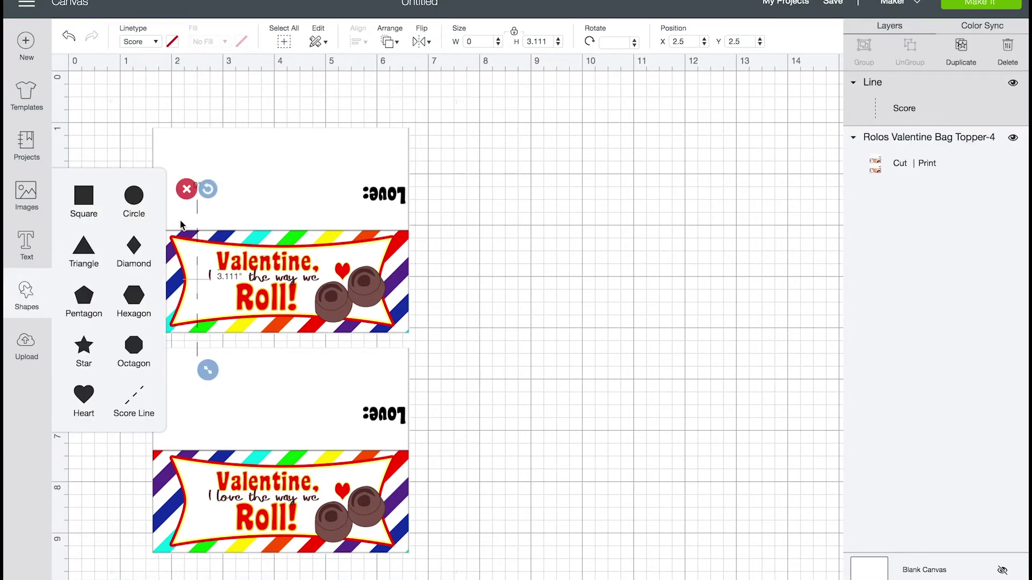
{"action": "left_click", "coordinate": [299, 218]}
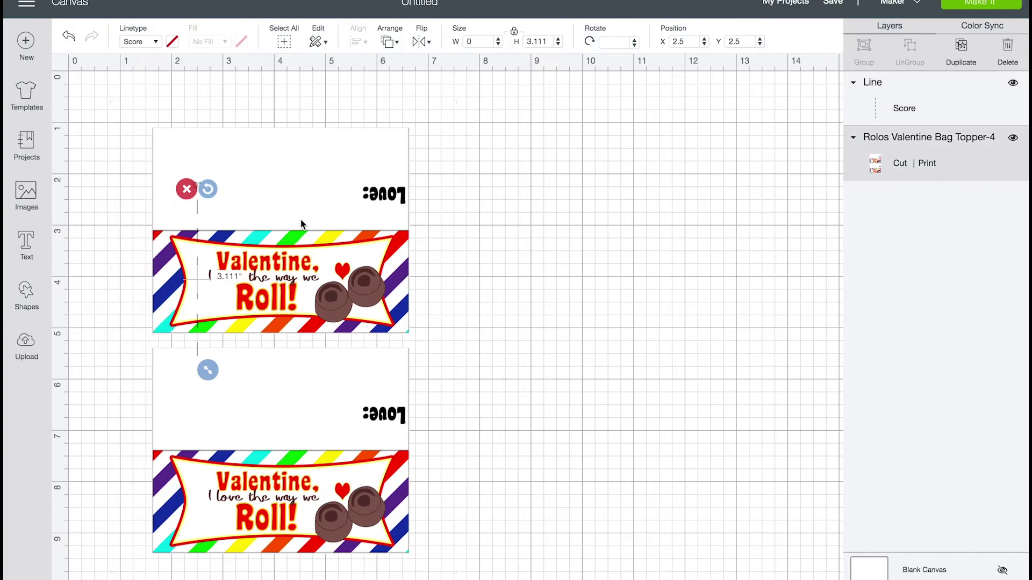
{"action": "left_click", "coordinate": [197, 206]}
{"action": "left_click_drag", "start_coordinate": [208, 191], "coordinate": [265, 304]}
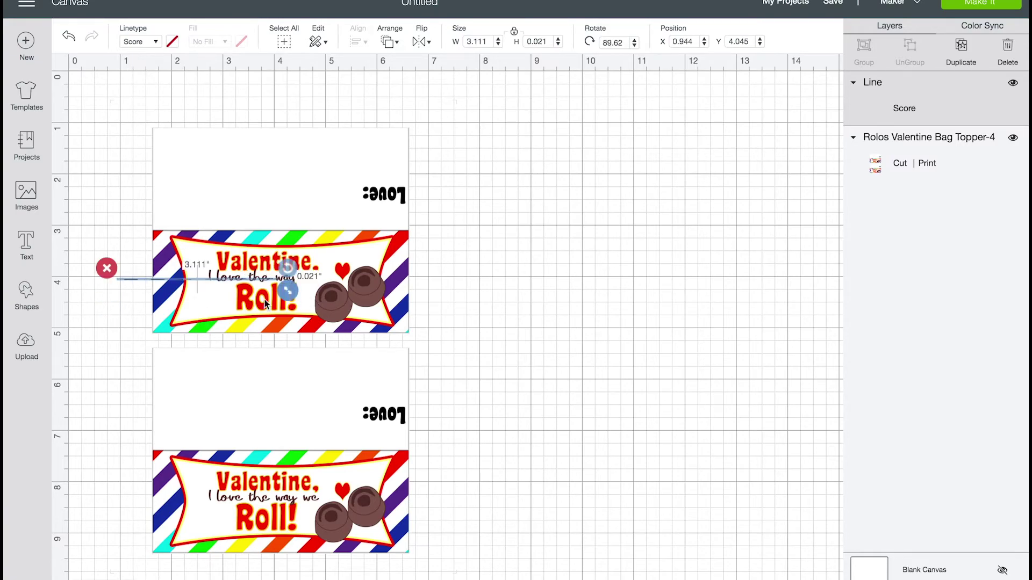
{"action": "left_click_drag", "start_coordinate": [201, 279], "coordinate": [240, 232]}
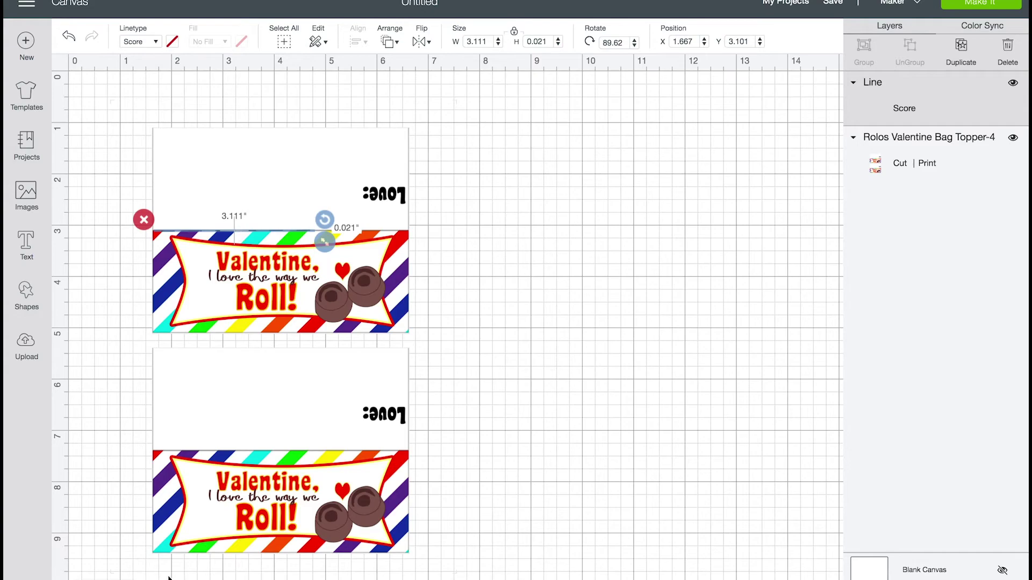
Step: Stretch the score line across the full 5.104 in width of the upper topper
{"action": "key", "text": "ctrl+plus"}
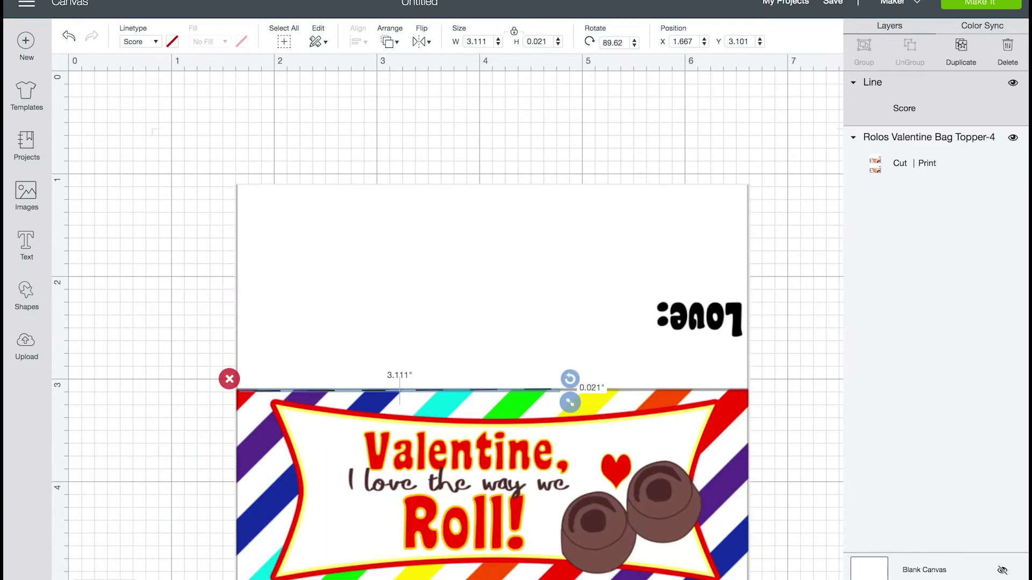
{"action": "key", "text": "ctrl+plus"}
{"action": "key", "text": "ctrl+minus"}
{"action": "scroll", "coordinate": [411, 457], "scroll_direction": "right", "scroll_amount": 2}
{"action": "scroll", "coordinate": [408, 457], "scroll_direction": "down", "scroll_amount": 1}
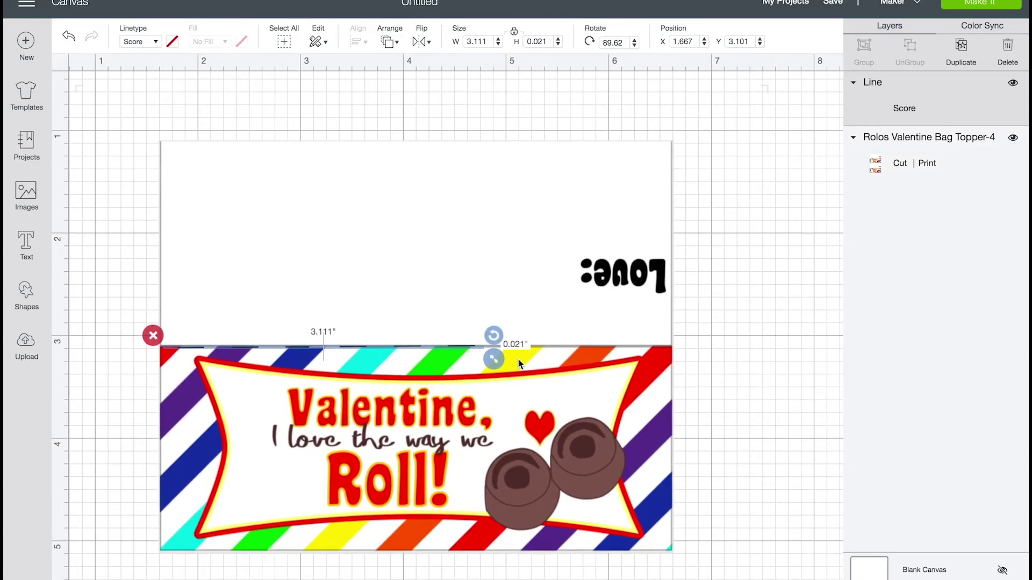
{"action": "left_click_drag", "start_coordinate": [495, 361], "coordinate": [664, 351]}
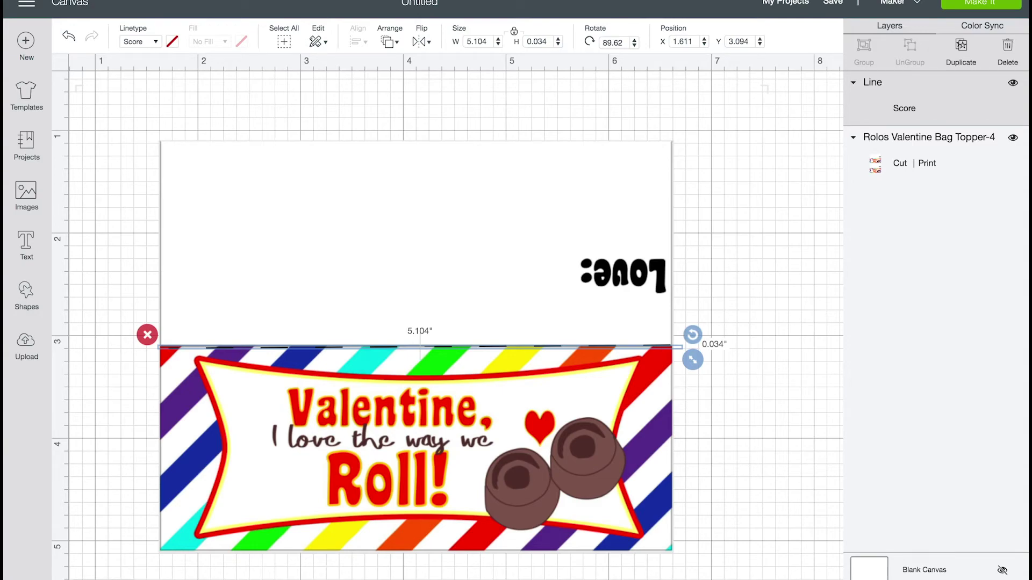
Step: Duplicate the score line and place the copy along the lower topper's band edge
{"action": "key", "text": "ctrl+minus"}
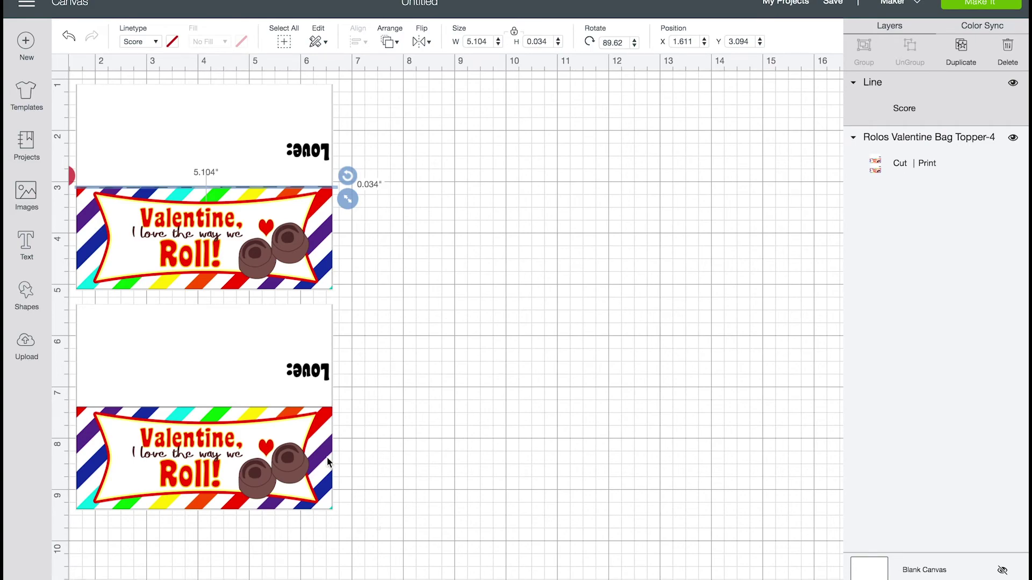
{"action": "scroll", "coordinate": [315, 327], "scroll_direction": "left", "scroll_amount": 3}
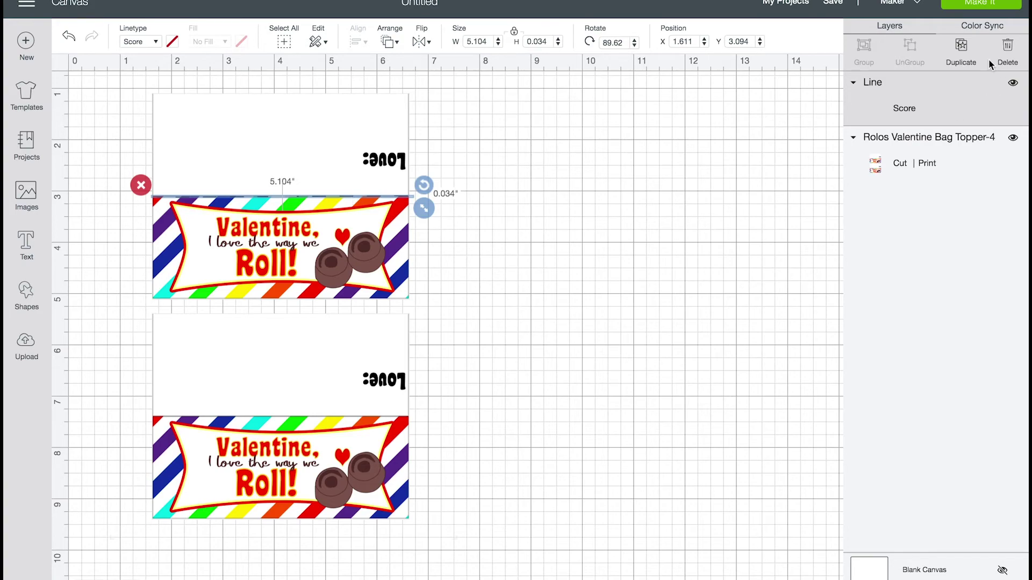
{"action": "left_click", "coordinate": [962, 47]}
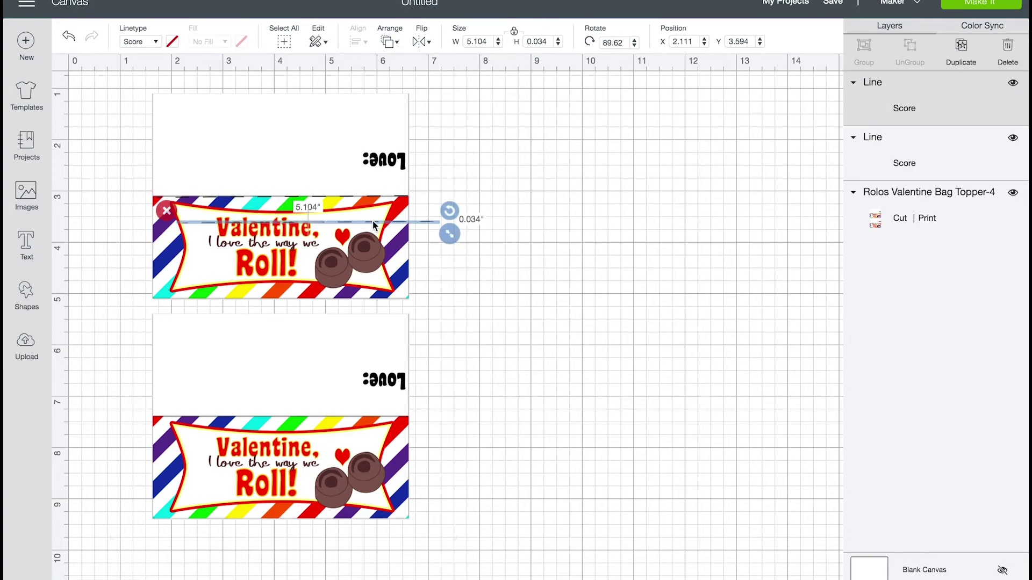
{"action": "left_click_drag", "start_coordinate": [375, 225], "coordinate": [343, 417]}
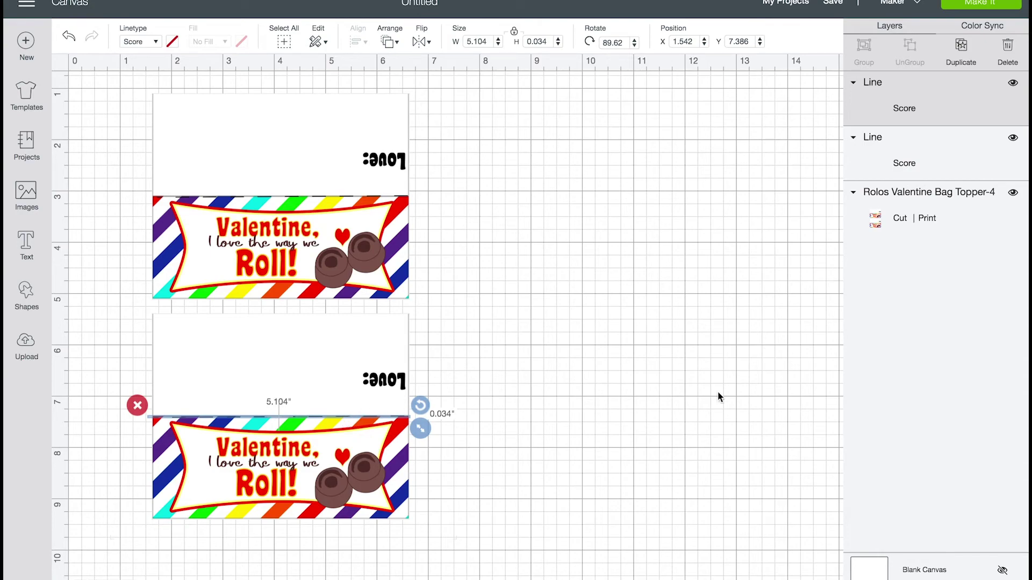
Step: Attach both score lines to the topper image and send the design to Make It
{"action": "left_click", "coordinate": [937, 205]}
{"action": "left_click", "coordinate": [934, 143], "text": "shift"}
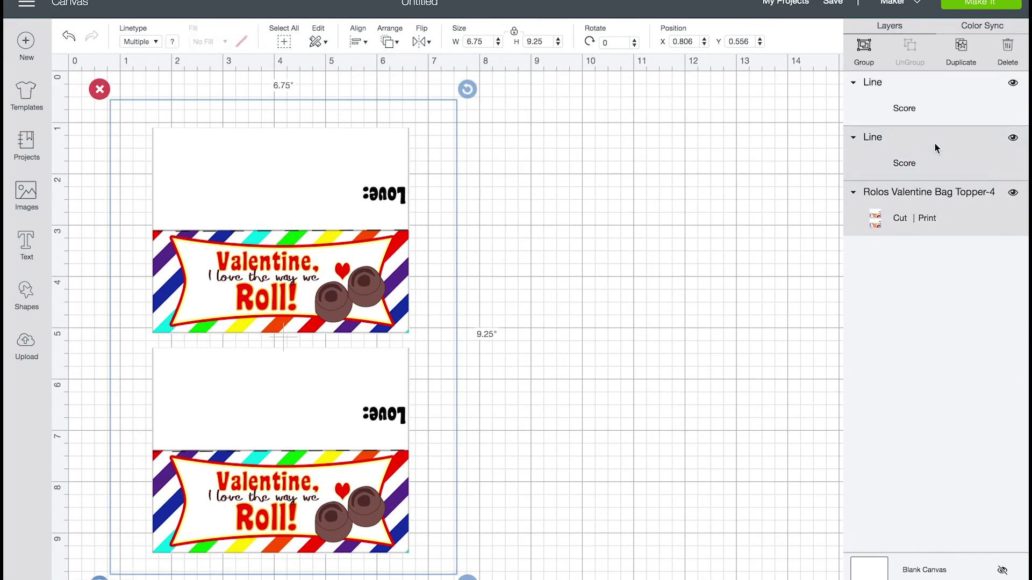
{"action": "left_click", "coordinate": [922, 98], "text": "shift"}
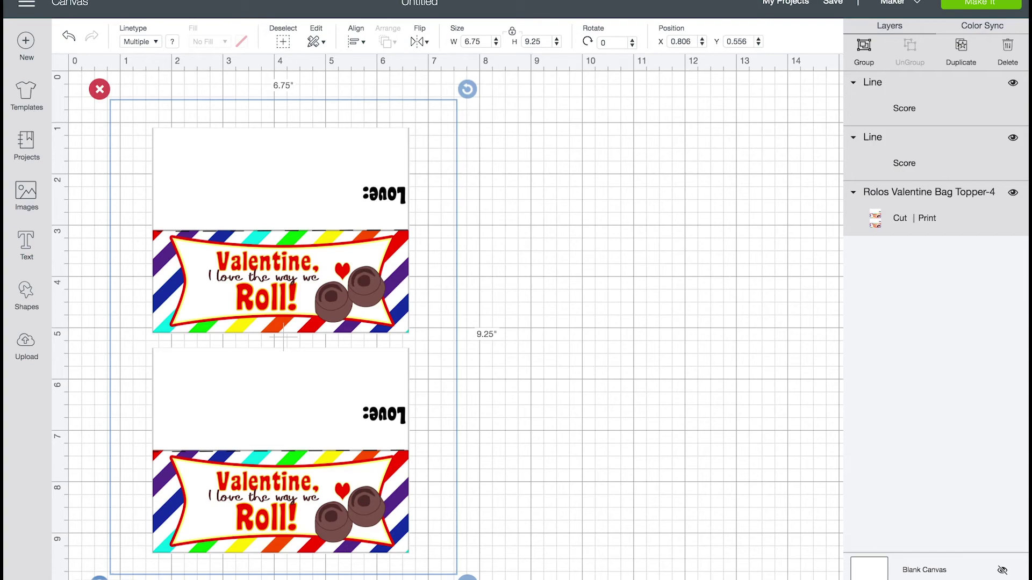
{"action": "left_click", "coordinate": [936, 579]}
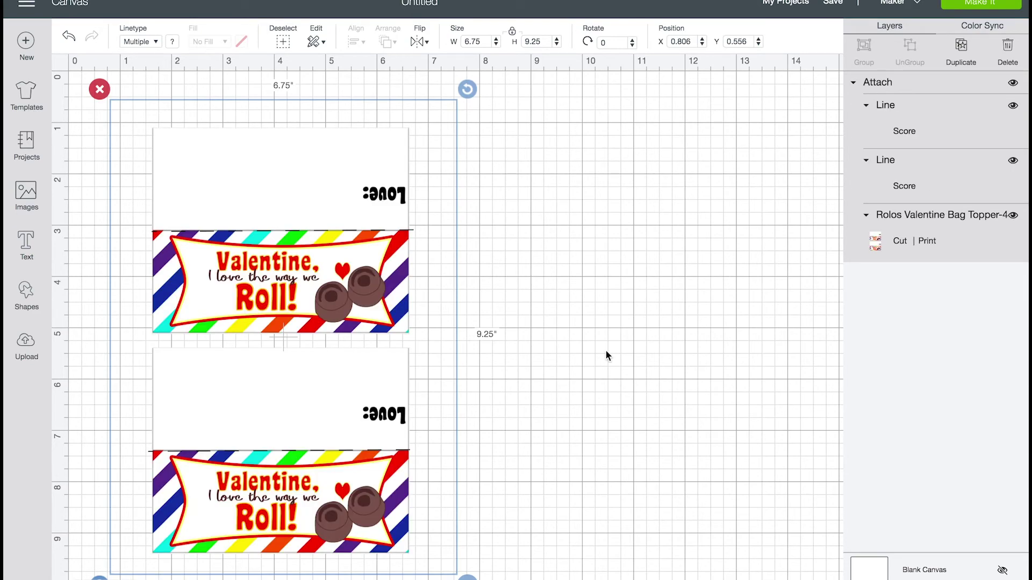
{"action": "left_click", "coordinate": [967, 5]}
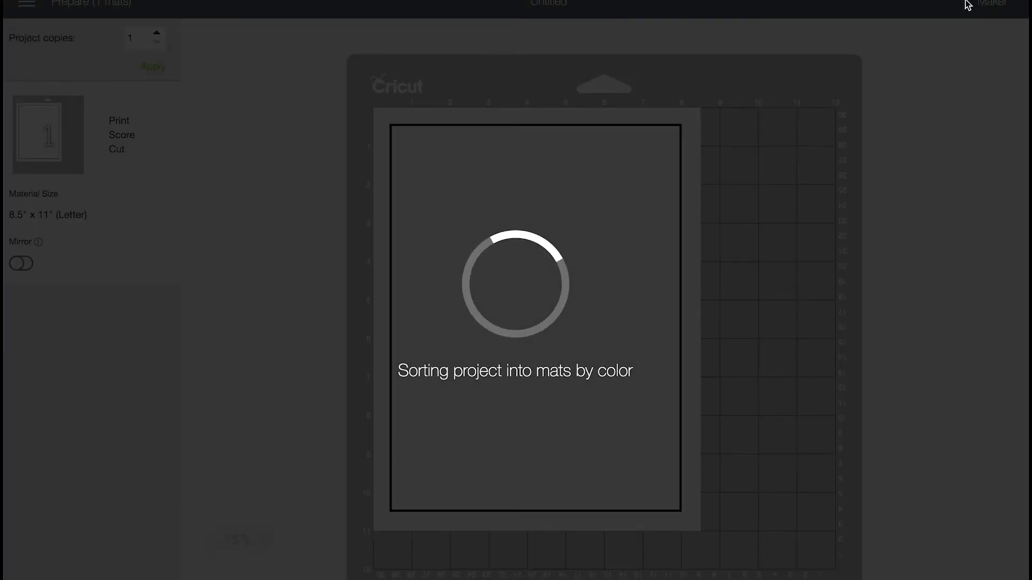